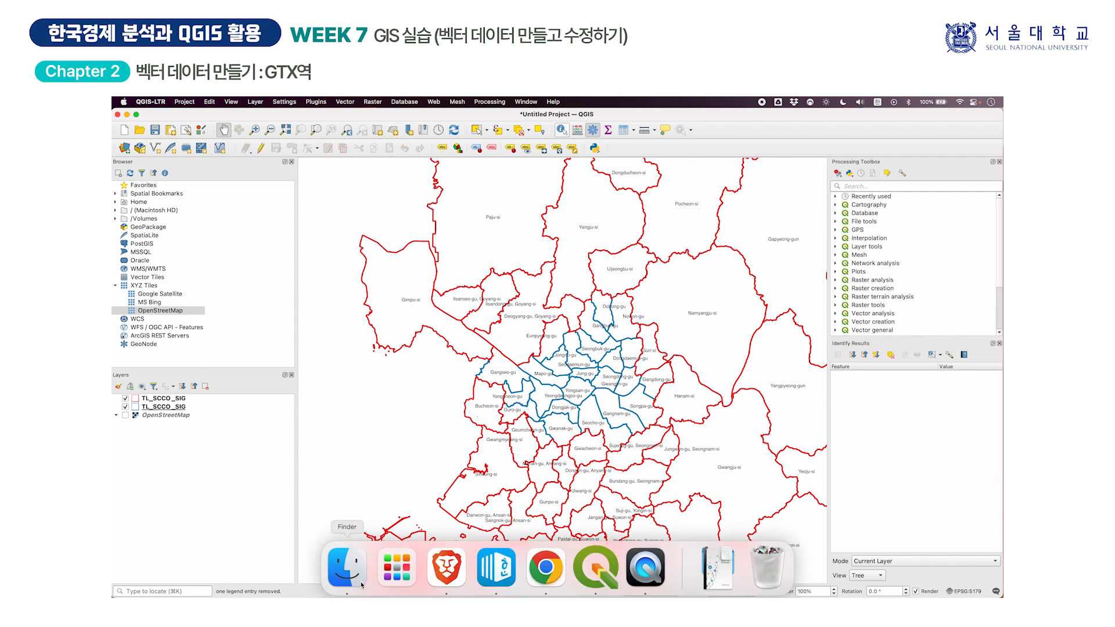
Step: Add gtx_line_v3.tif from the jpg data folder to the project and place it below both TL_SCCO_SIG layers
click(351, 575)
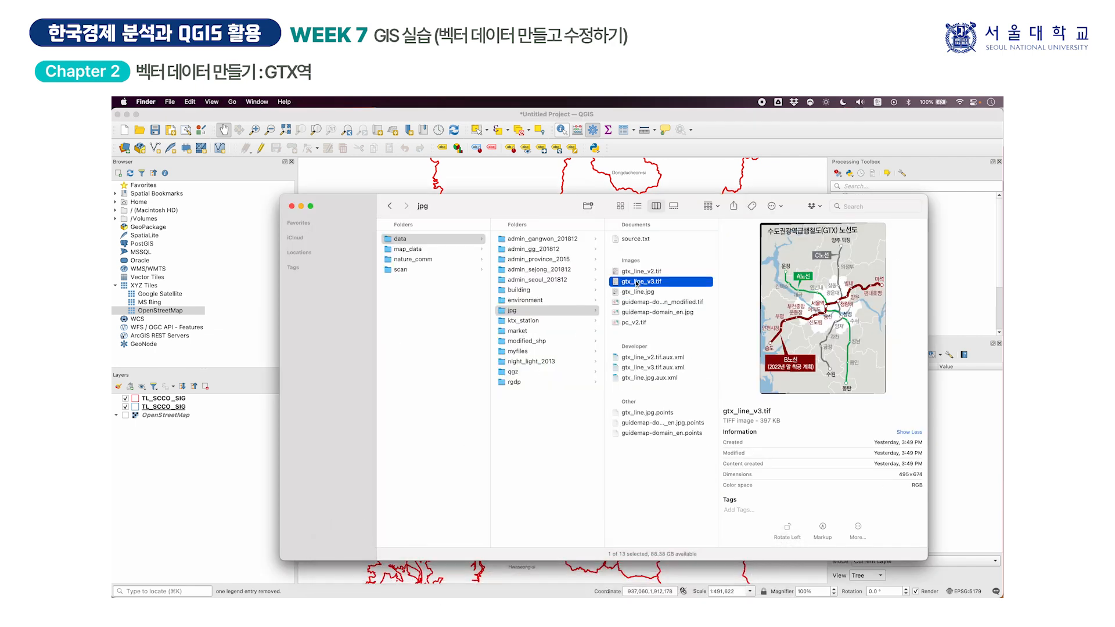
drag(637, 282, 209, 463)
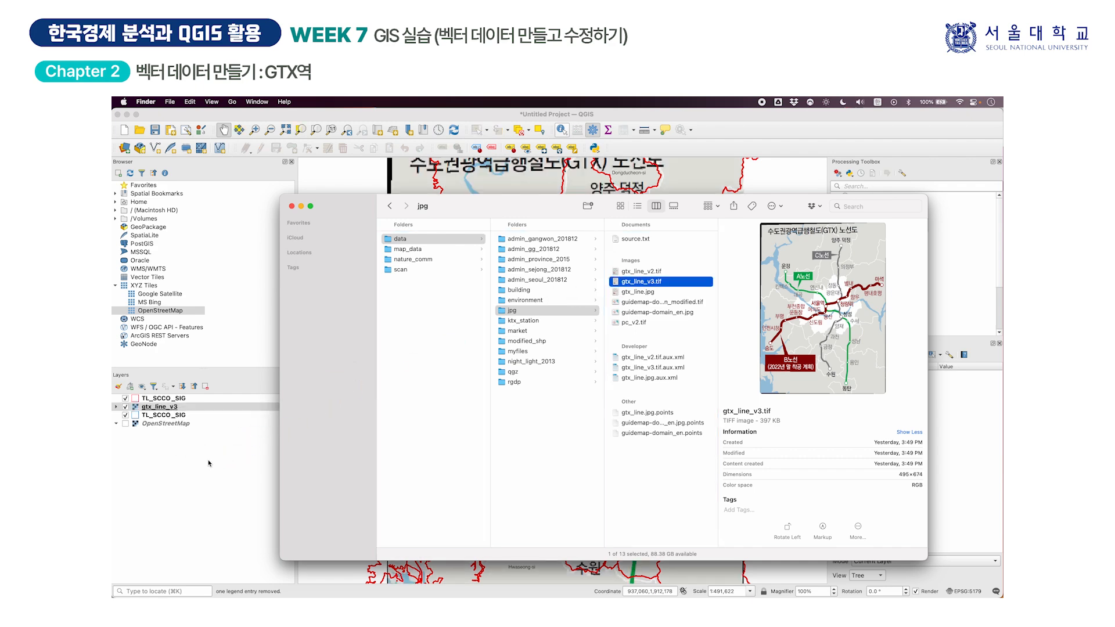
click(209, 463)
drag(137, 410, 139, 419)
scroll(535, 437, down, 1)
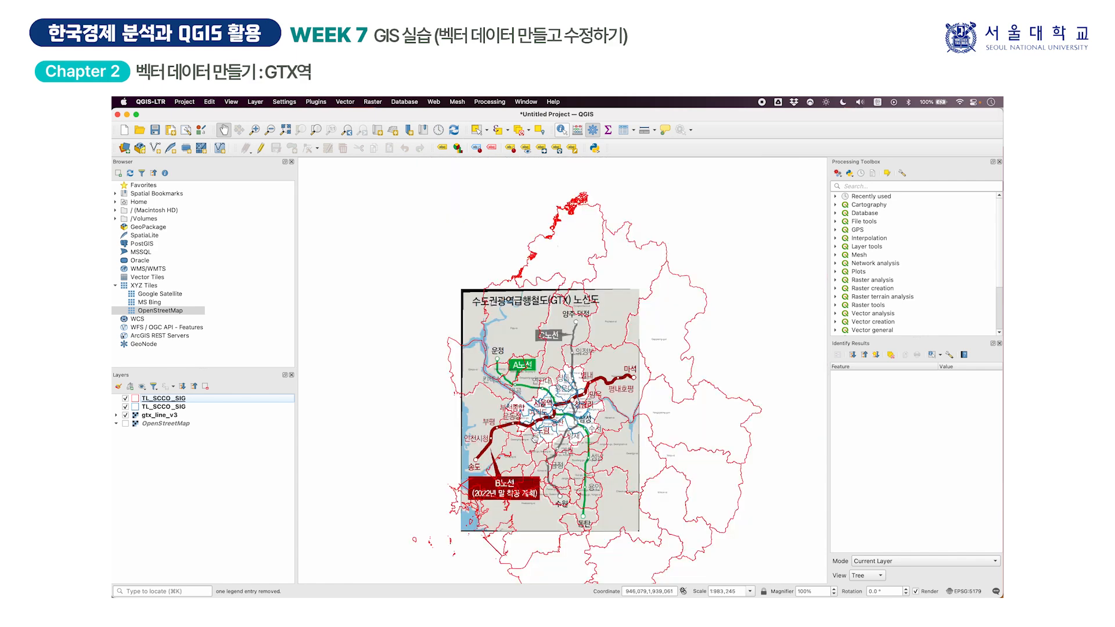
scroll(535, 438, up, 2)
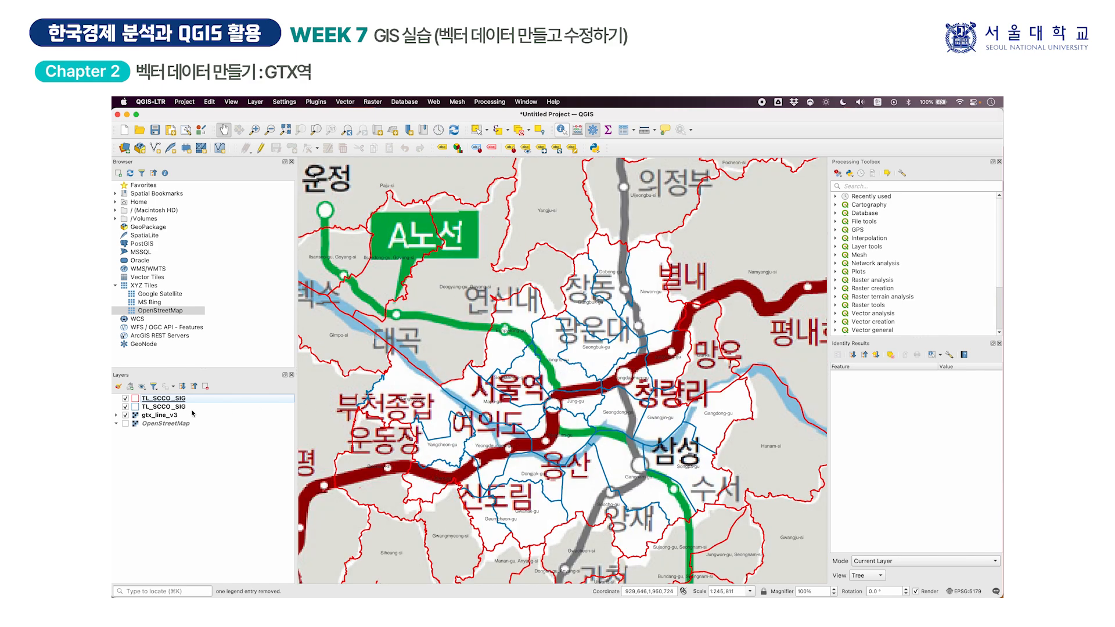
Step: Hide both TL_SCCO_SIG layers so that only the GTX line map is displayed
click(125, 407)
click(125, 398)
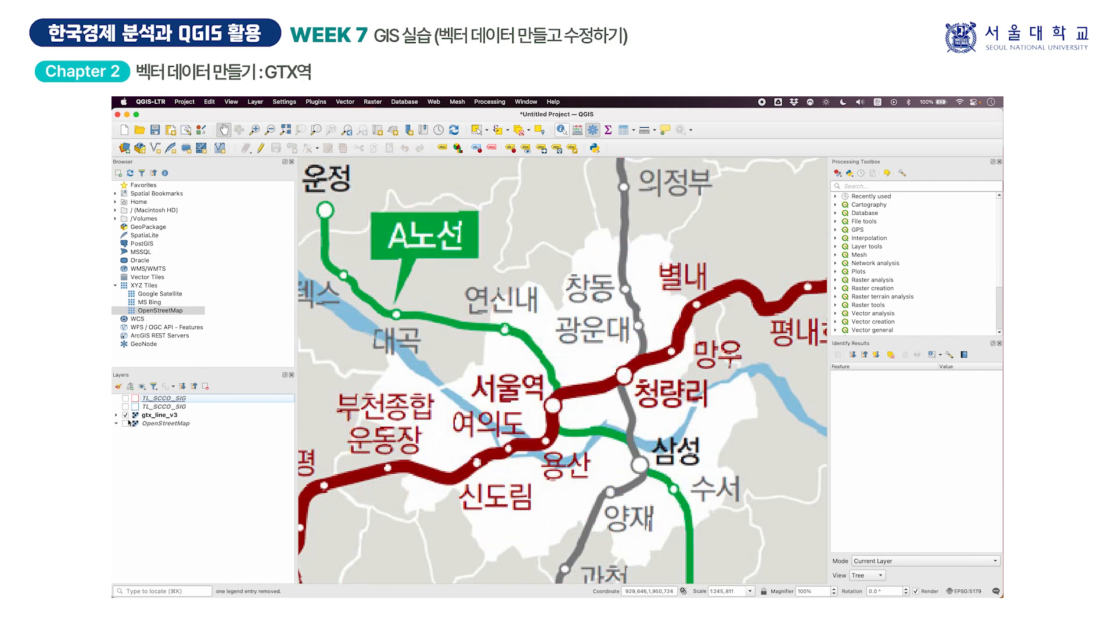
scroll(555, 331, down, 1)
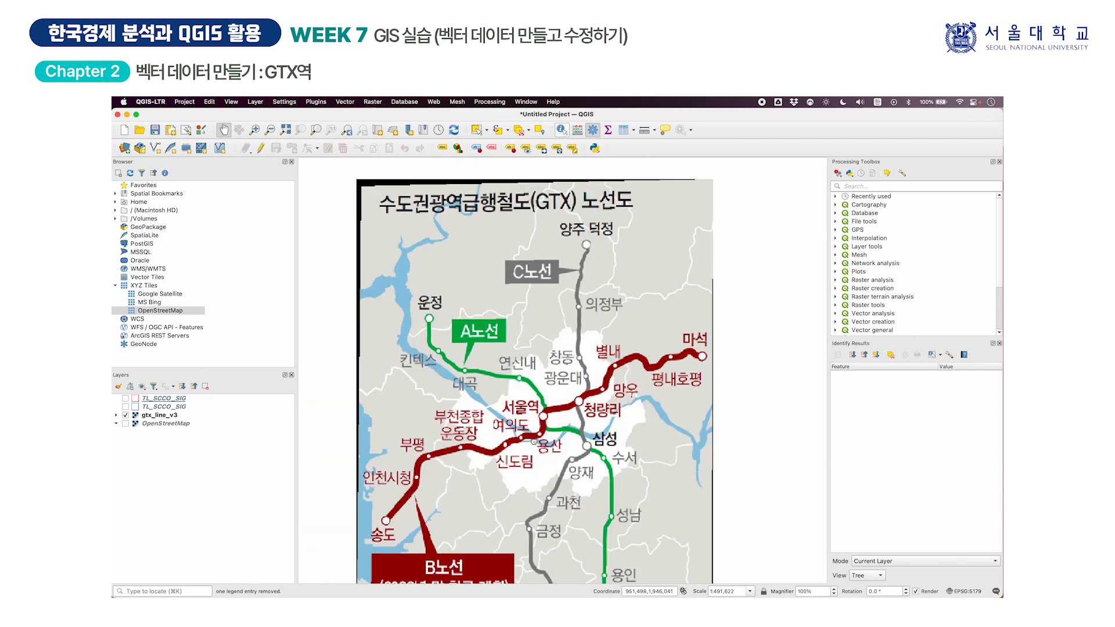
drag(544, 395, 546, 405)
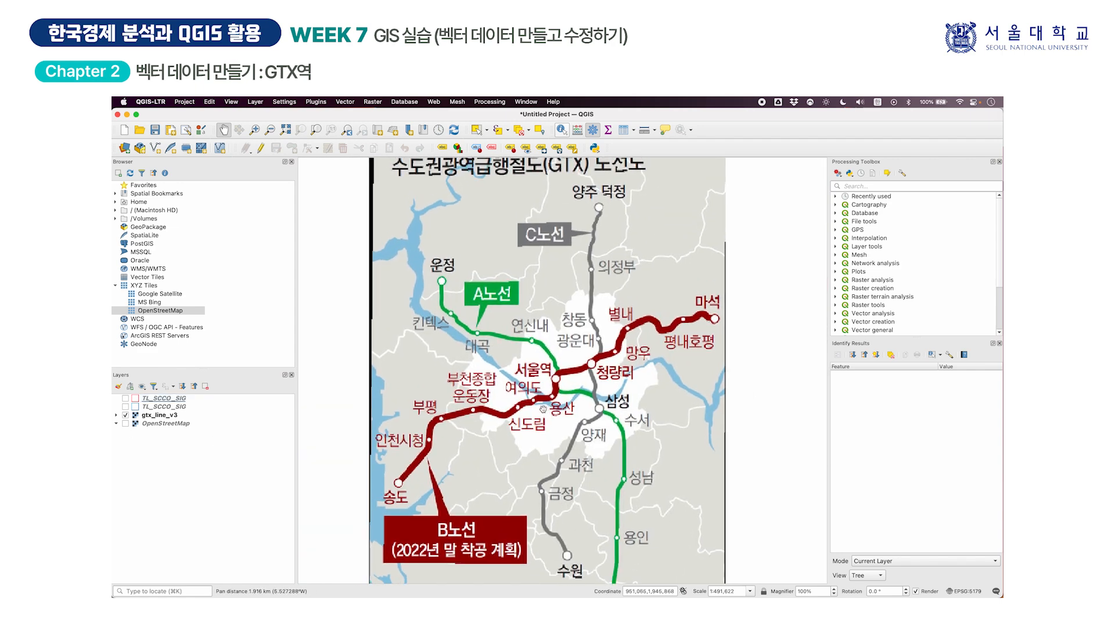
Step: Start a new shapefile layer with Point geometry and set its file to gtx_b in the modified_shp folder
click(256, 102)
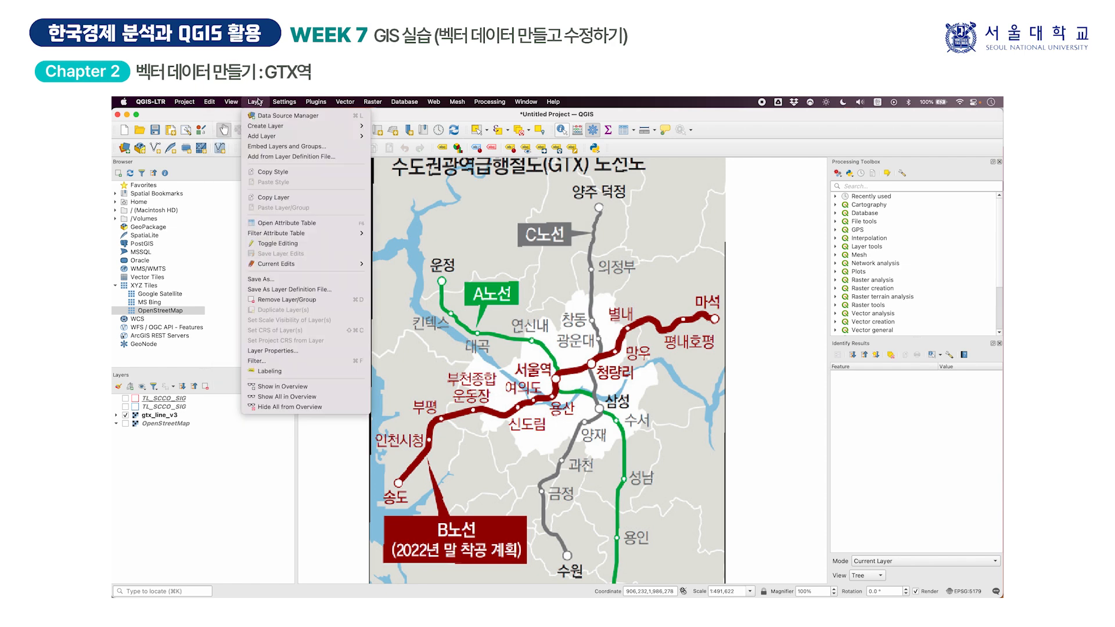
mouse_move(260, 128)
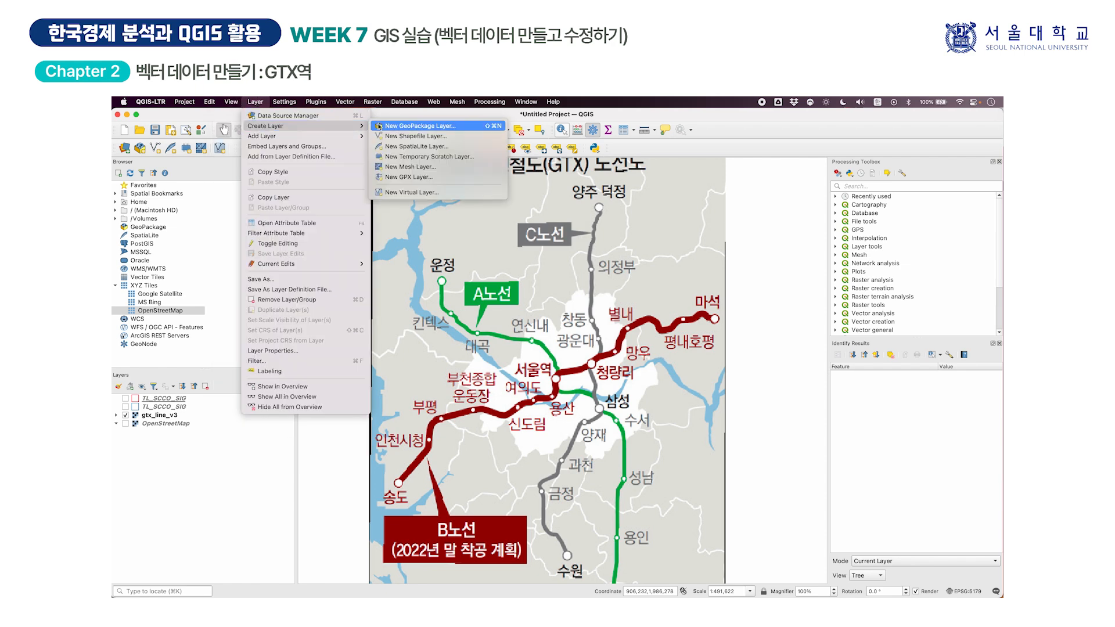
click(439, 137)
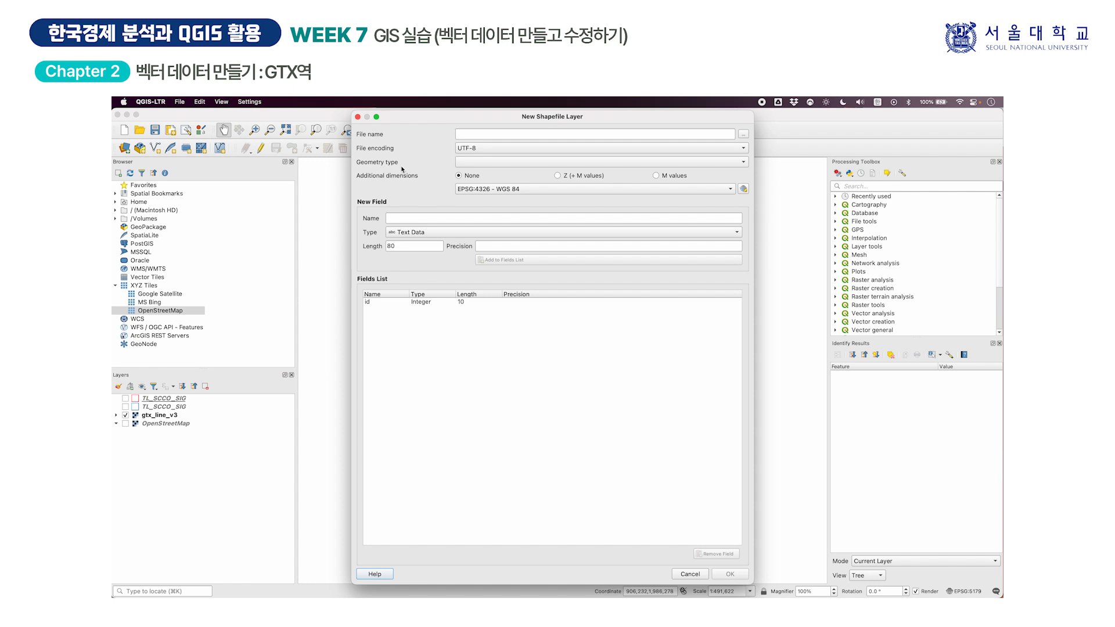
click(514, 167)
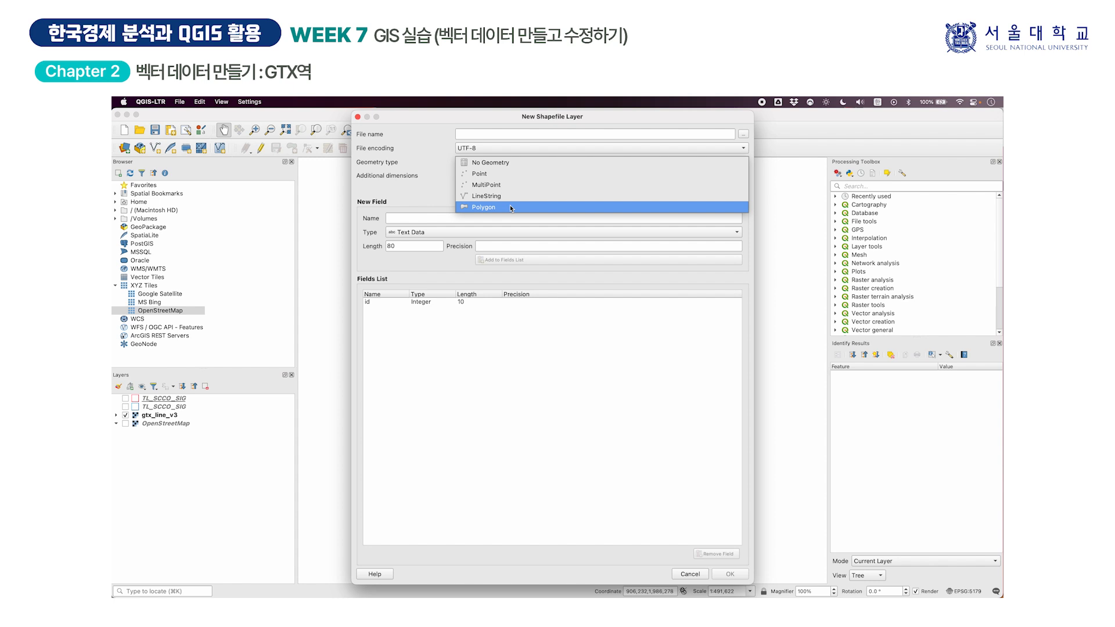
click(514, 176)
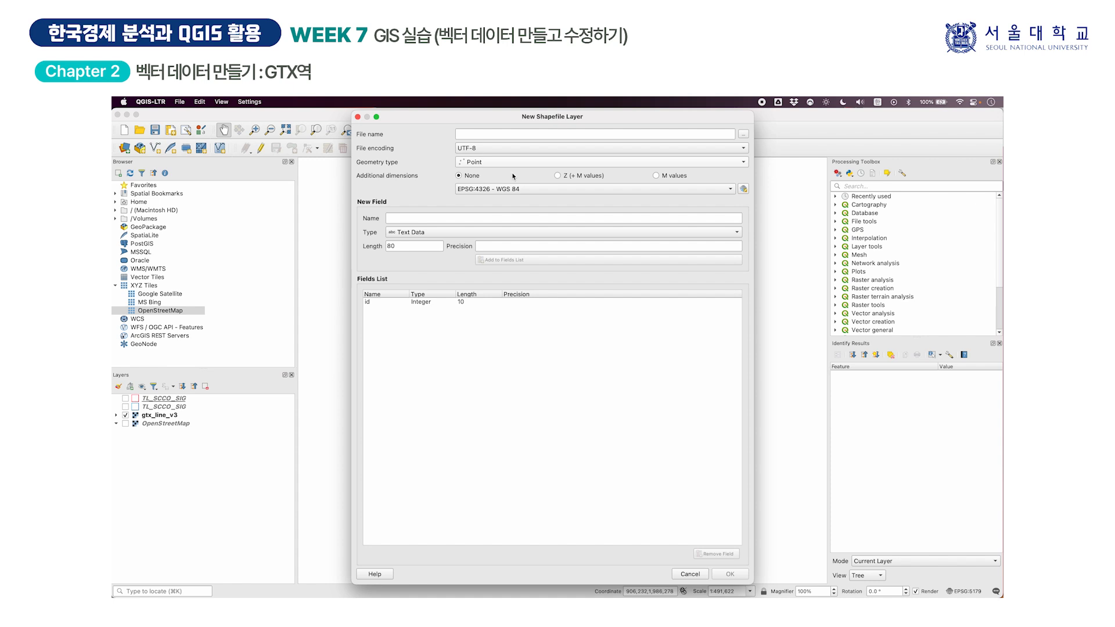
click(743, 135)
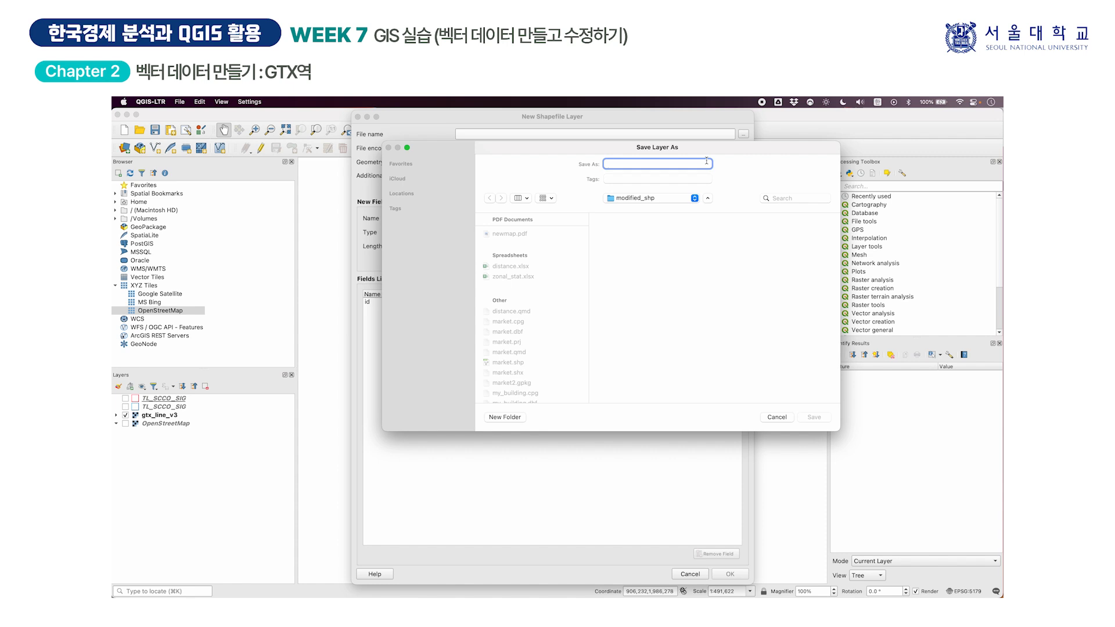
text(gtx_b)
click(815, 418)
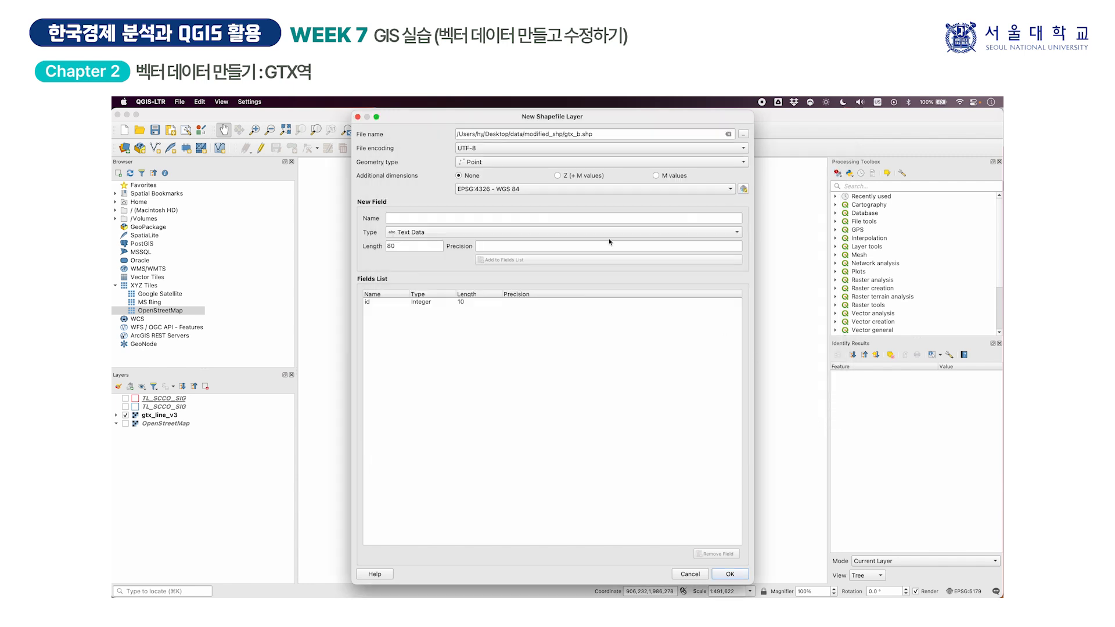
Step: Set the new shapefile's coordinate system to the project CRS, EPSG:5179 - Korea 2000 / Unified CS
click(523, 189)
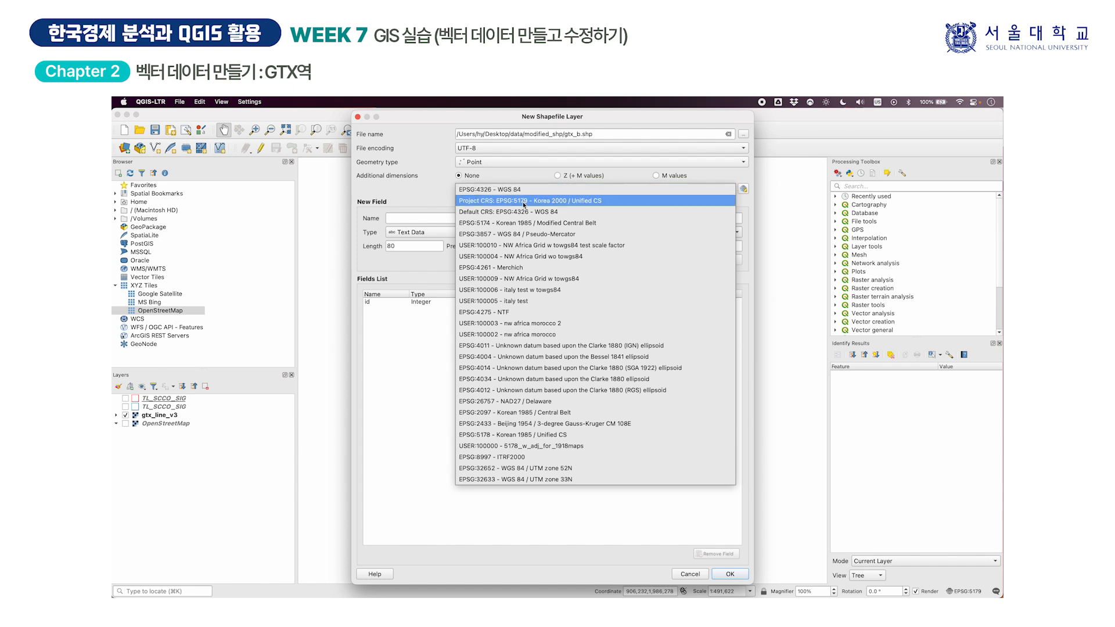
click(524, 201)
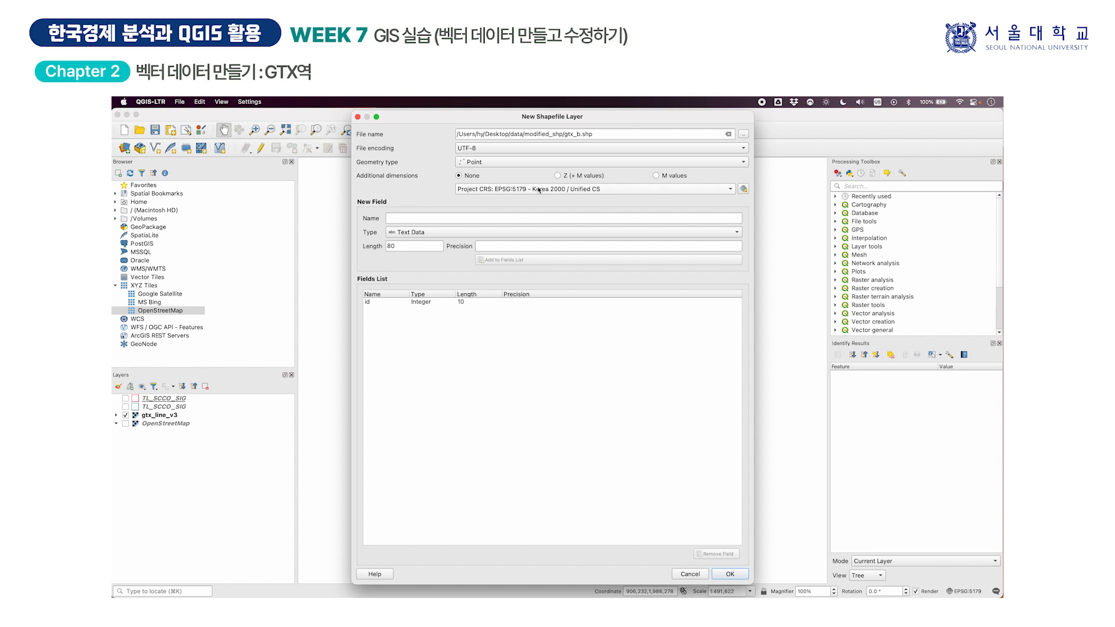
click(540, 190)
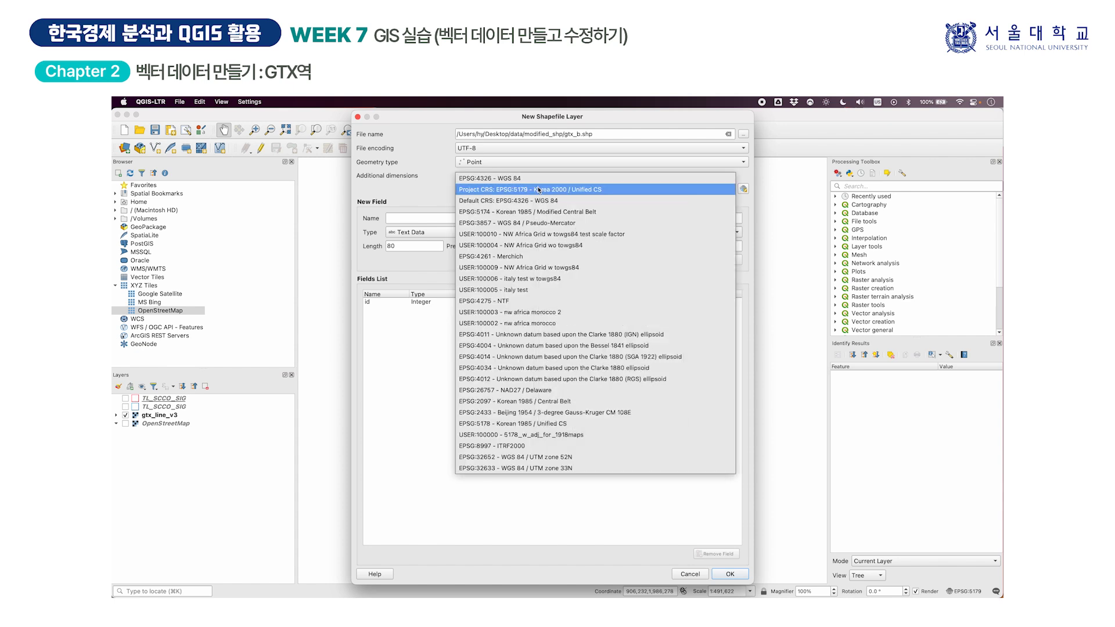
click(502, 179)
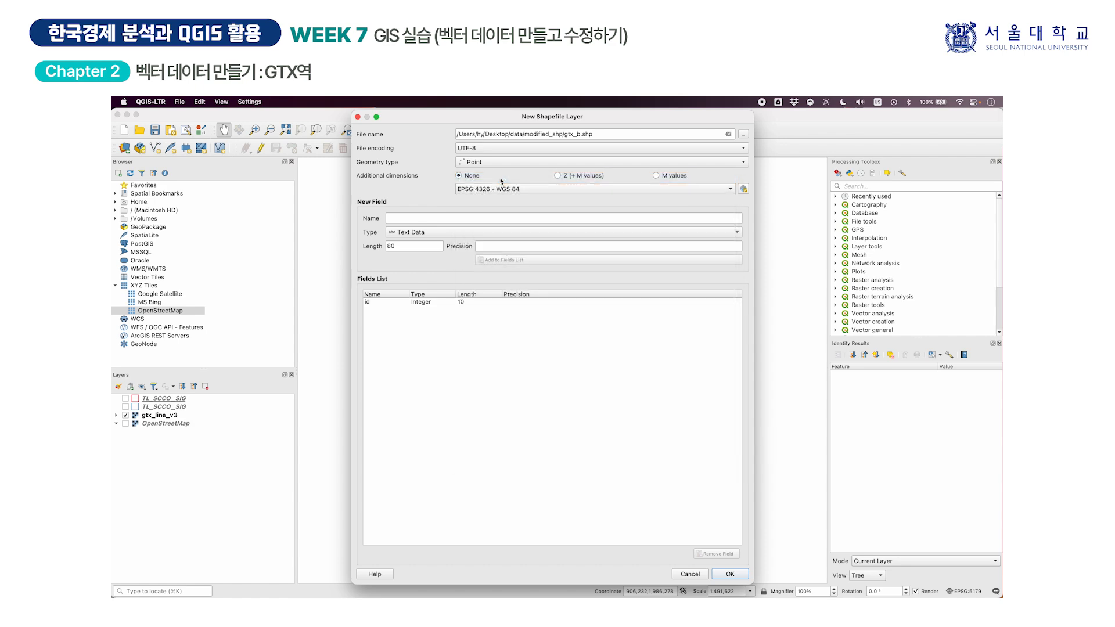
click(539, 187)
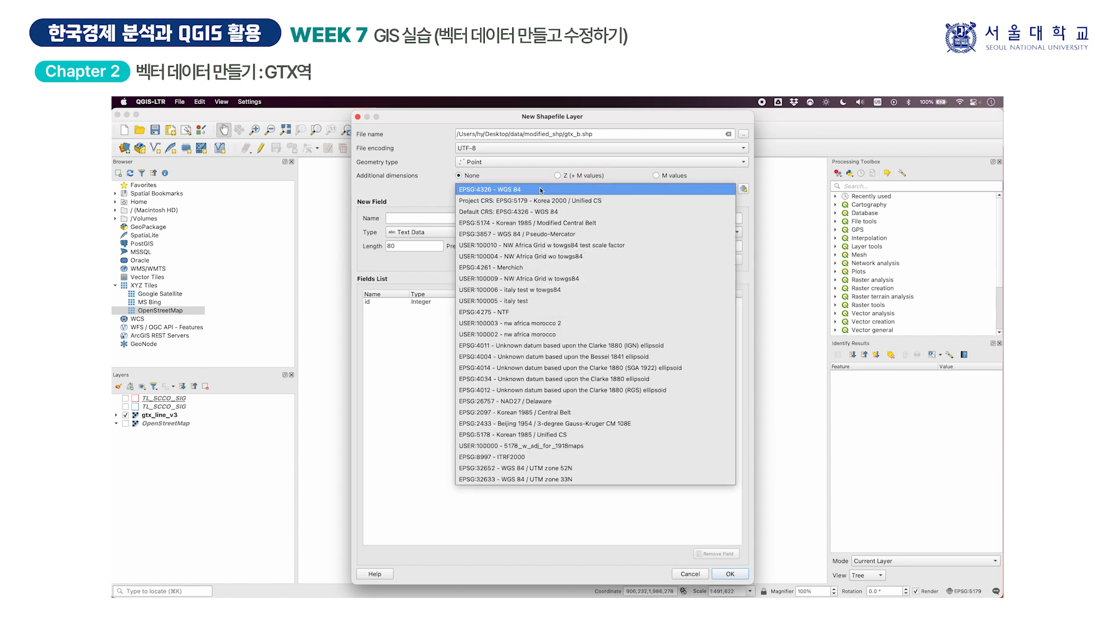
click(543, 202)
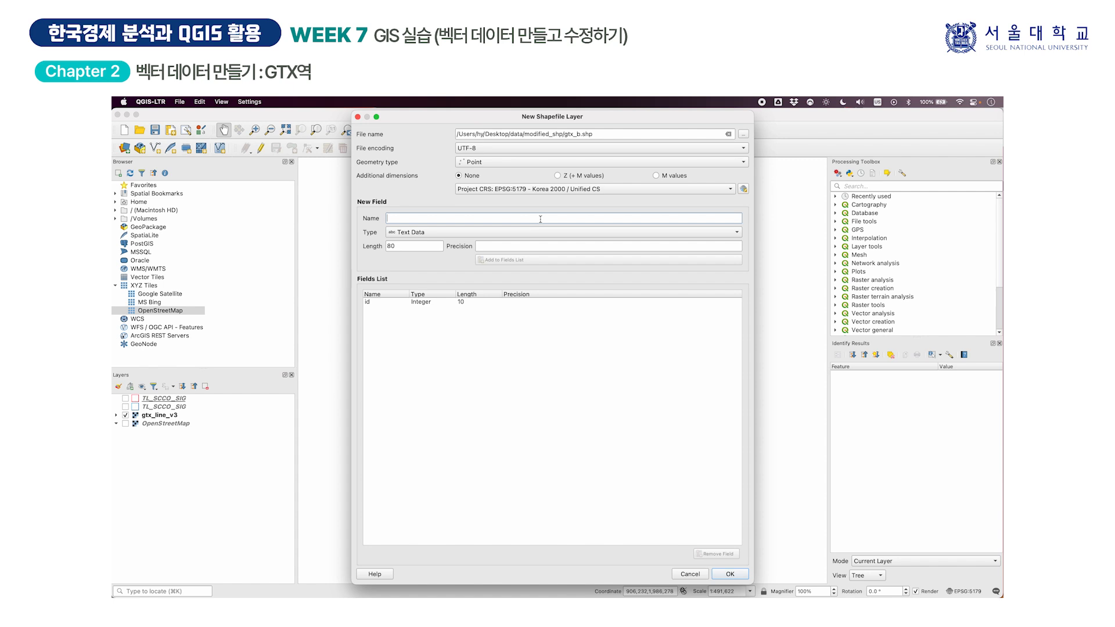
Step: Add a text field named station_nm with length 80 to the fields list and create the gtx_b layer
text(station_nm)
drag(425, 218, 382, 228)
click(480, 217)
click(478, 233)
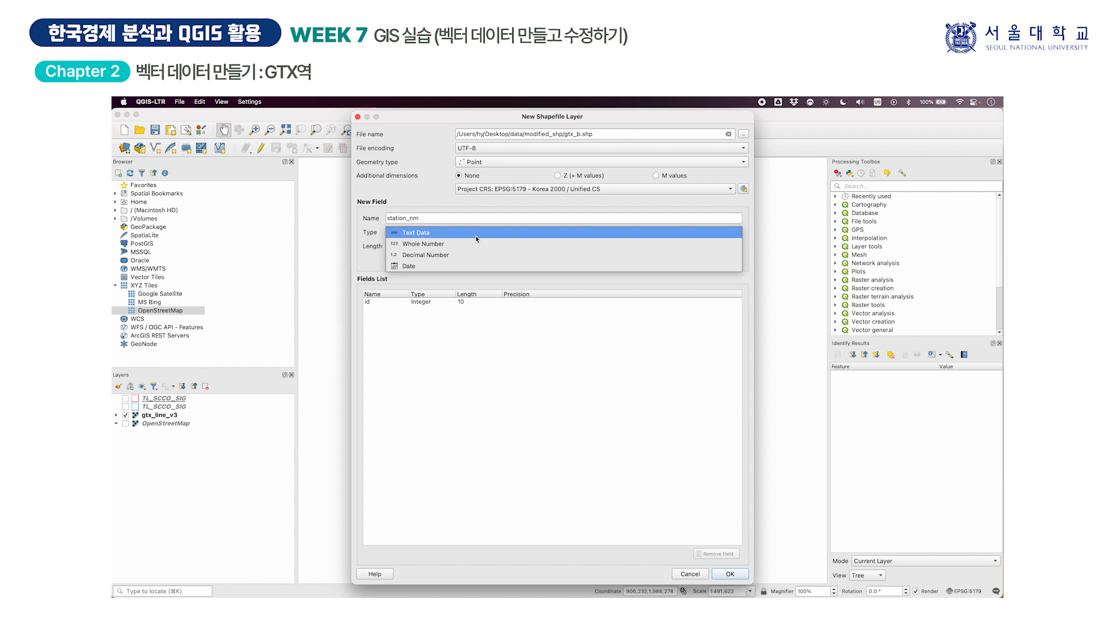
click(476, 236)
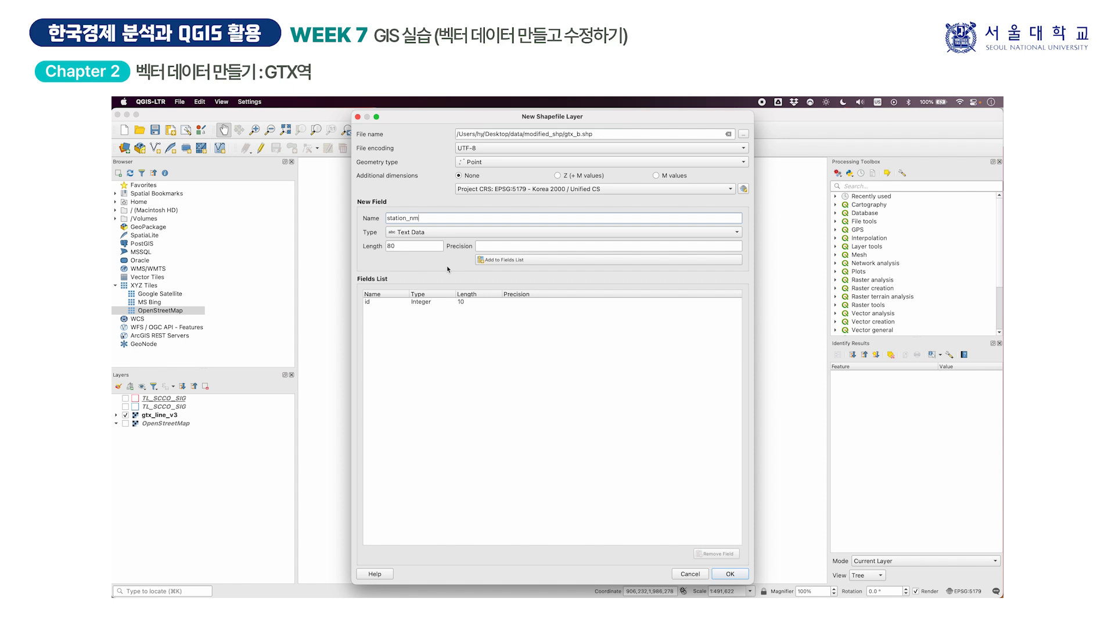
click(500, 260)
click(391, 311)
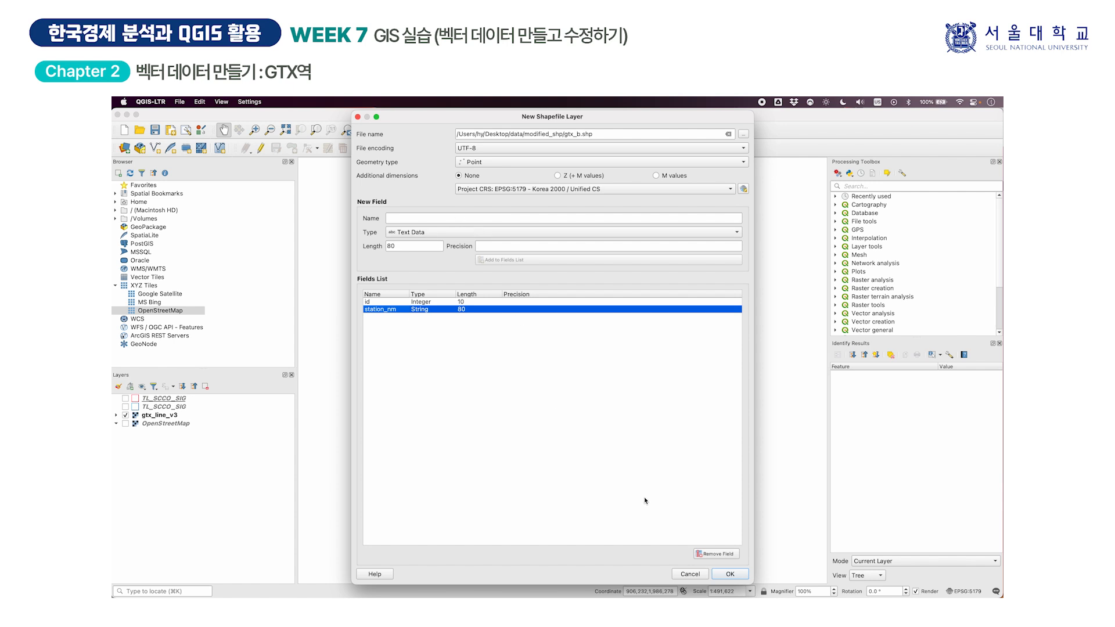
click(730, 574)
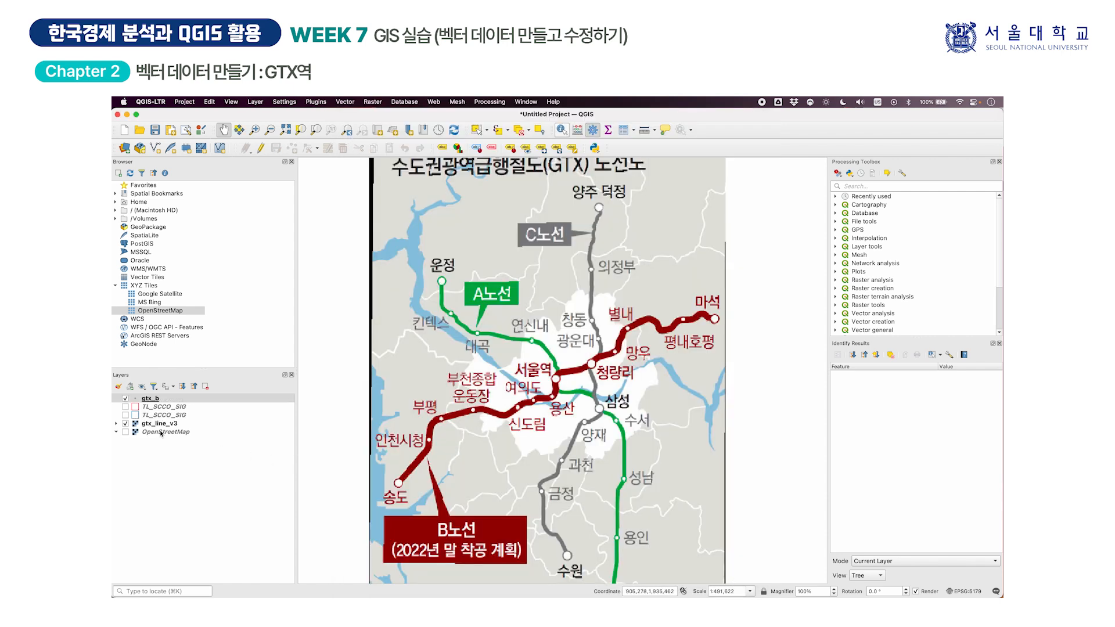
Step: Hide gtx_line_v3 and switch gtx_b off and on to examine the contents of the new point layer
click(170, 399)
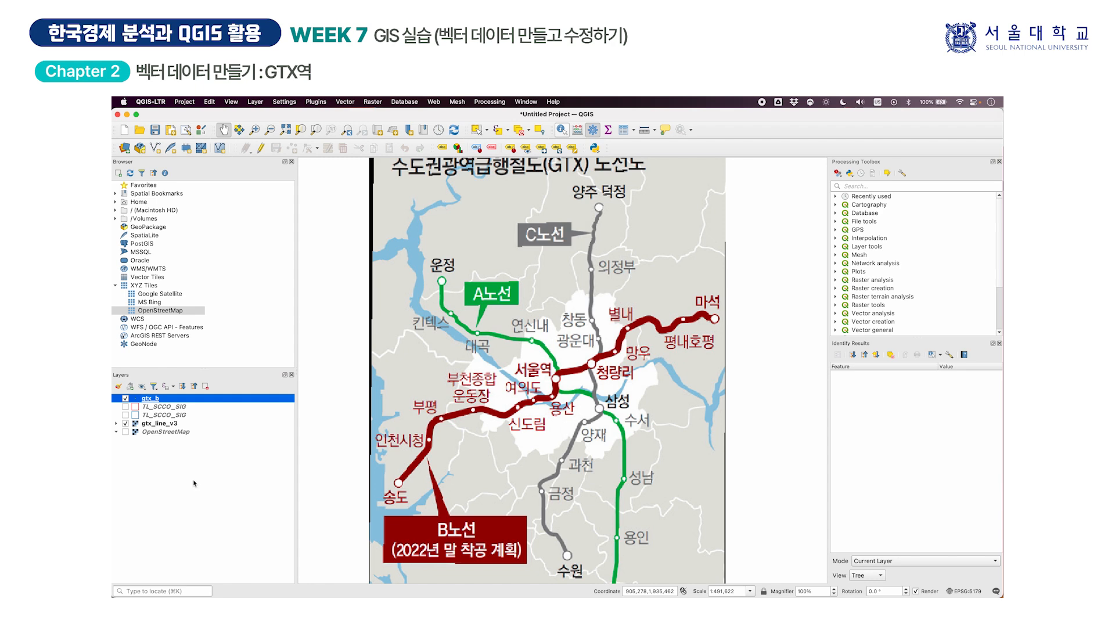
click(125, 424)
click(126, 399)
click(126, 399)
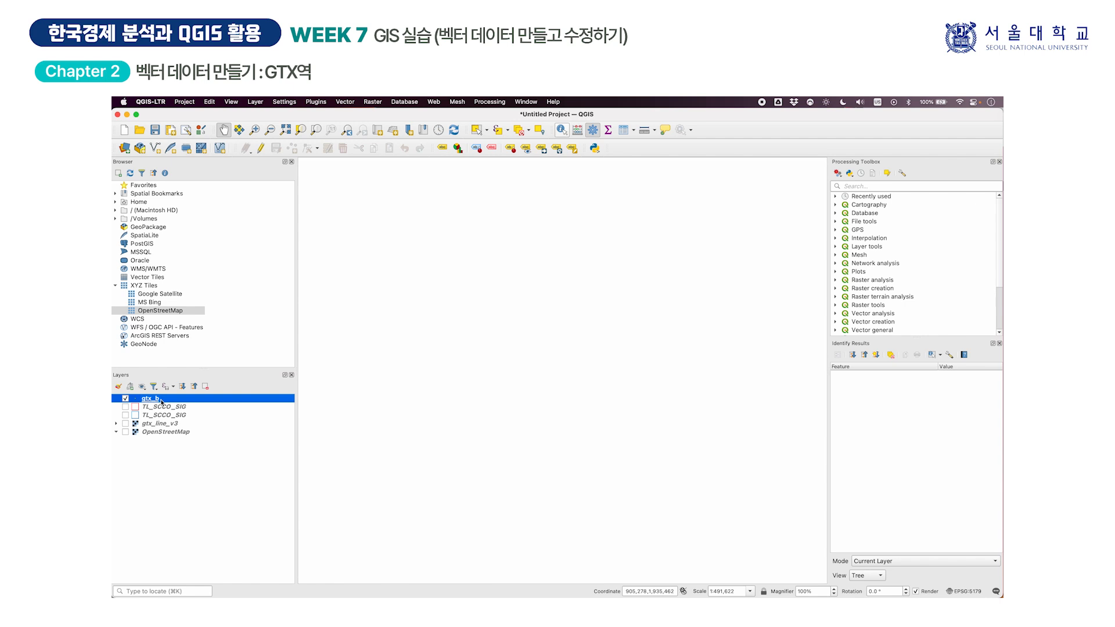
Step: Enable editing on gtx_b with the Add Point Feature tool and show the gtx_line_v3 map as reference
right_click(194, 403)
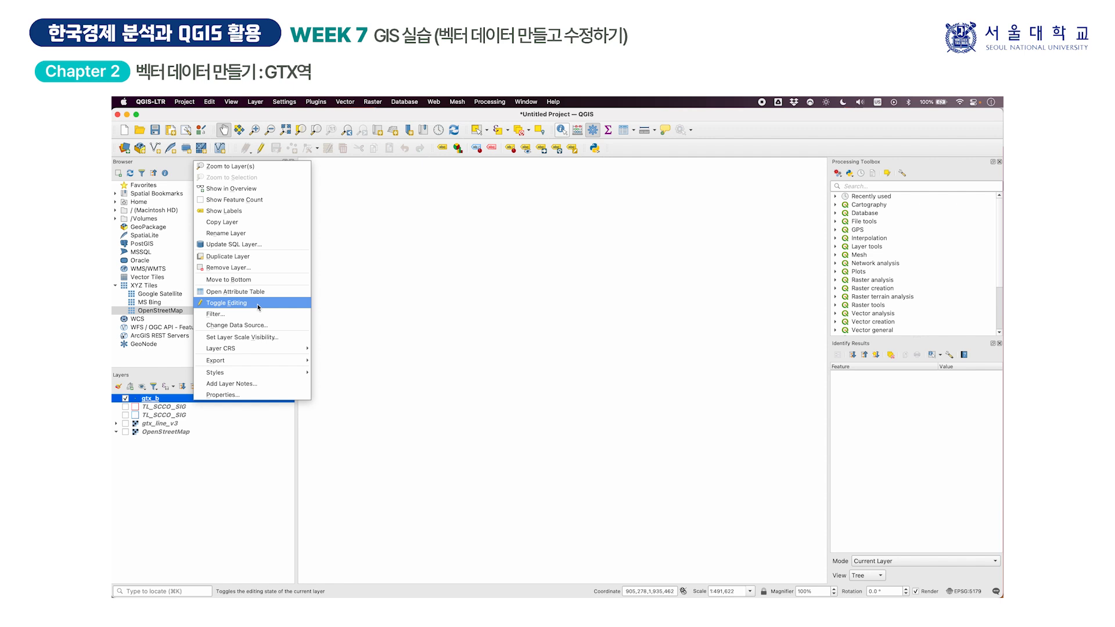
click(259, 307)
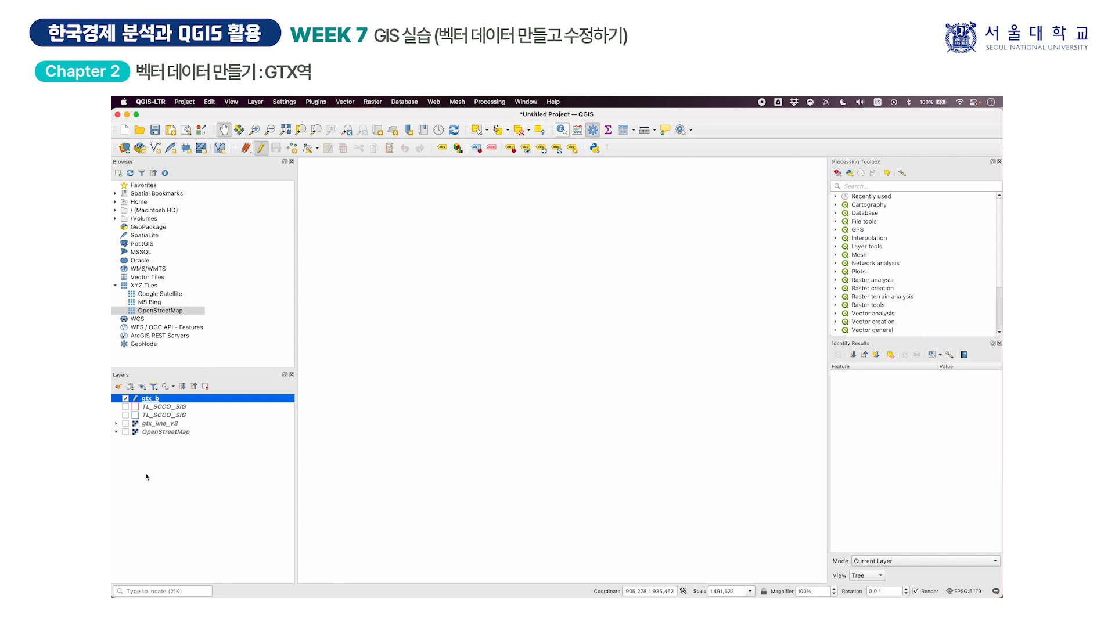
click(293, 151)
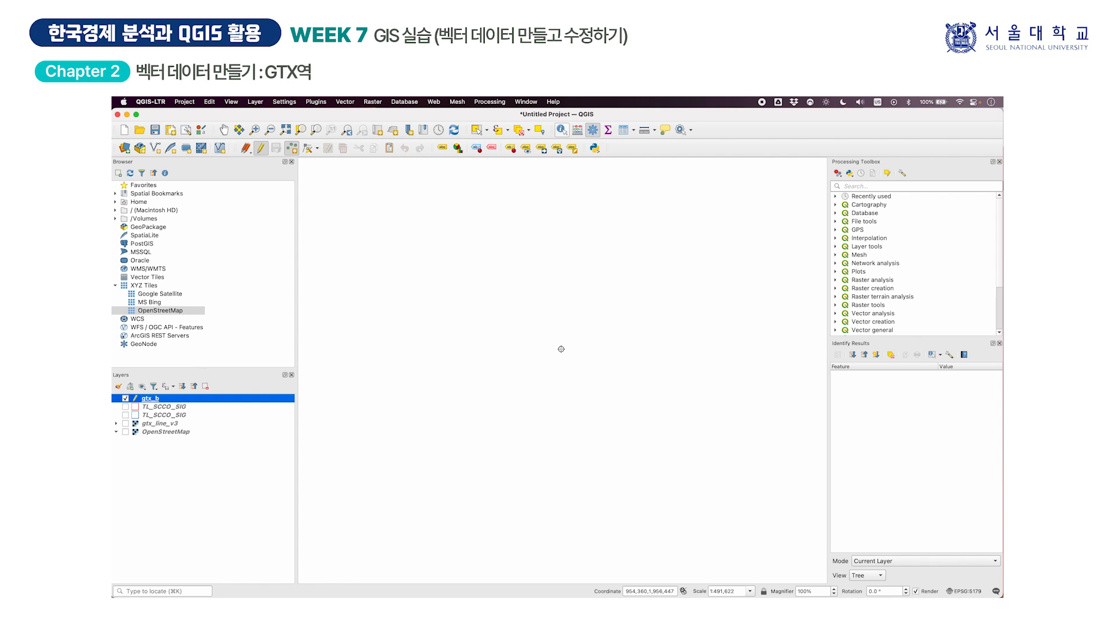
click(126, 423)
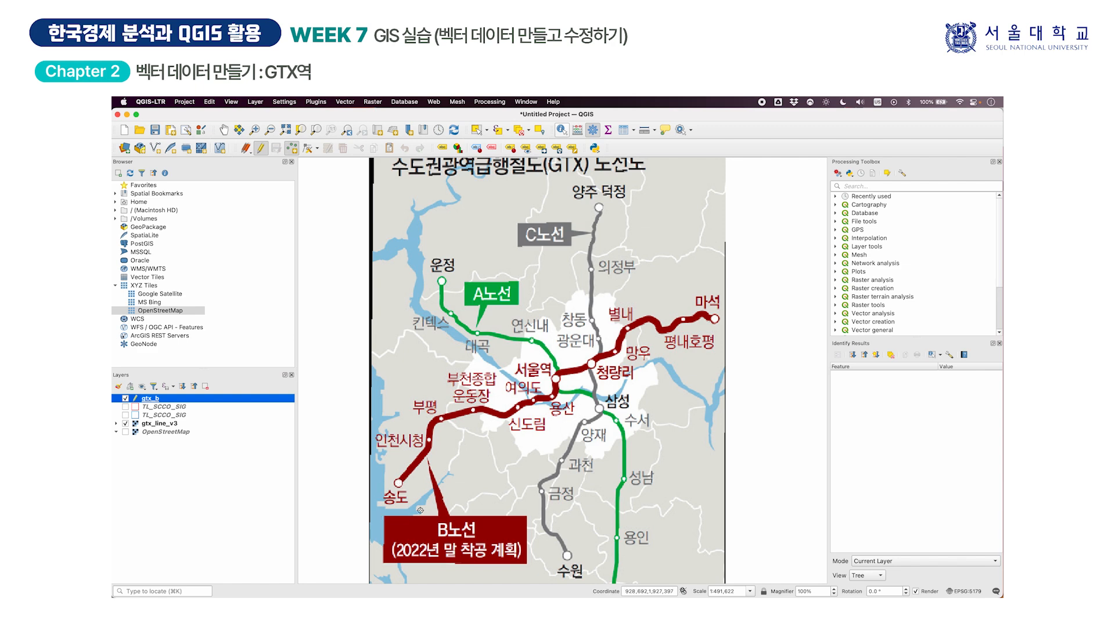
Step: Add a point on the 송도 station of the B line with id 1 and station_nm 송도
click(398, 483)
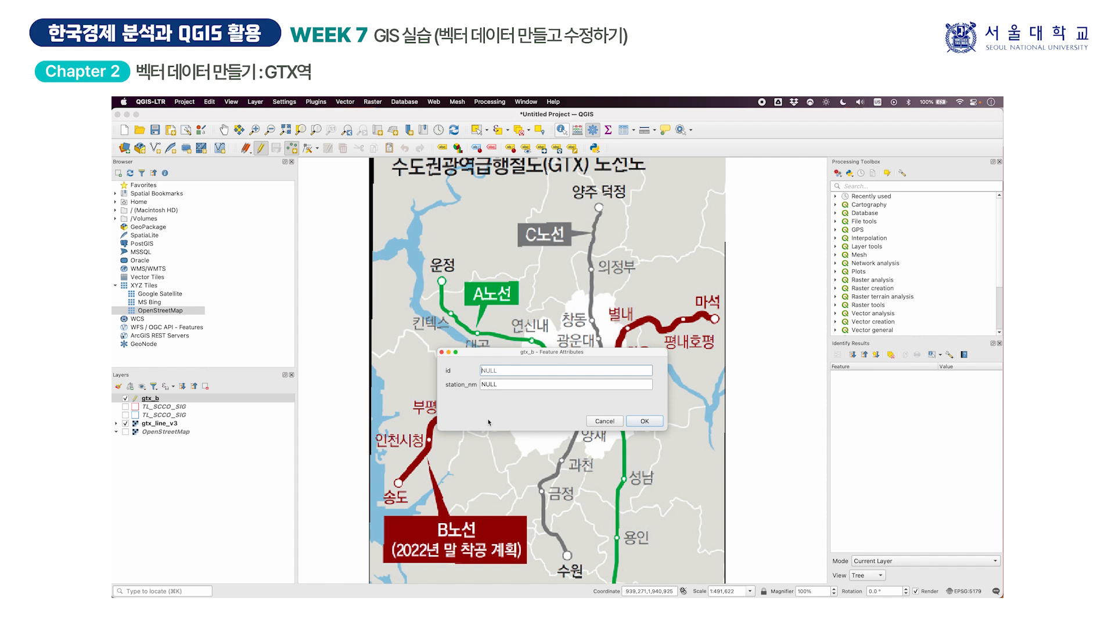
text(1)
key(Tab)
text(송도)
click(645, 422)
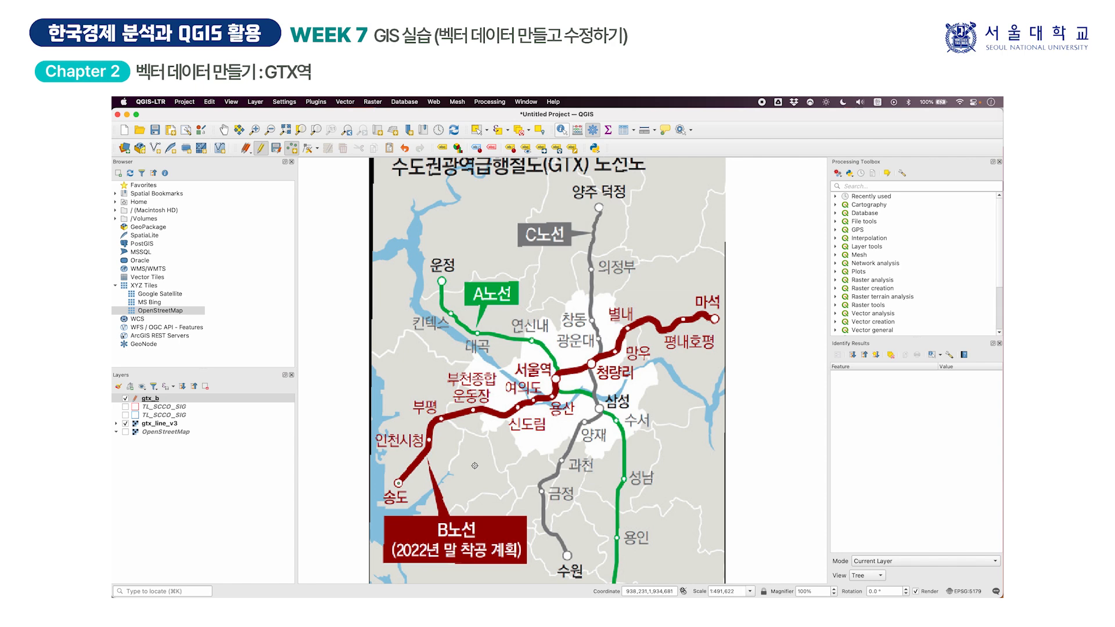
Step: Check the new 송도 point by hiding the gtx_line_v3 map and showing it again
click(126, 424)
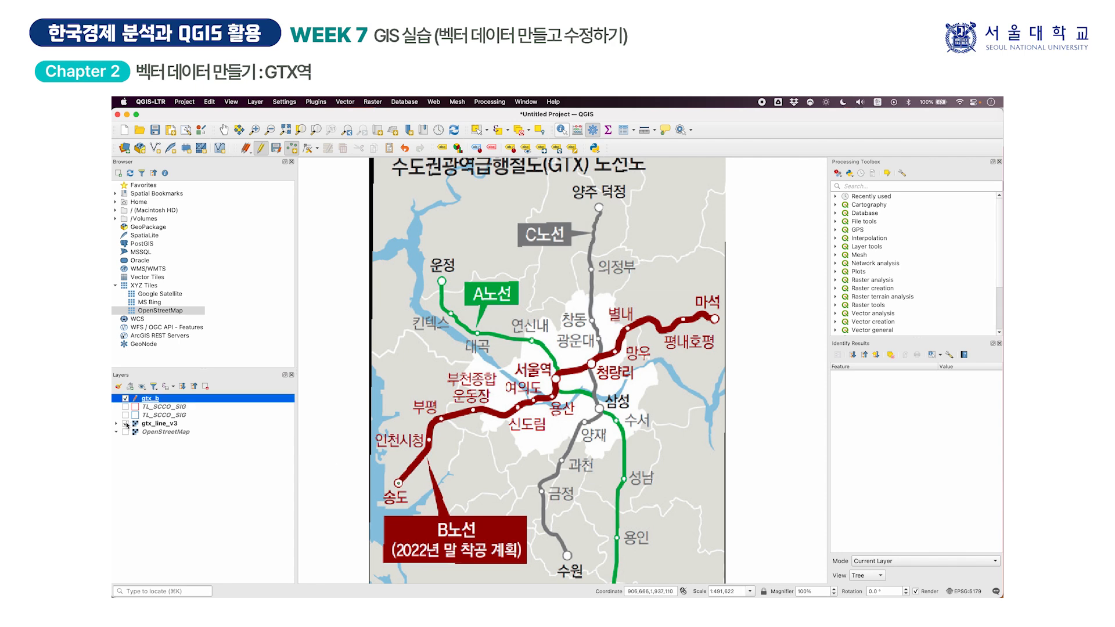
click(126, 424)
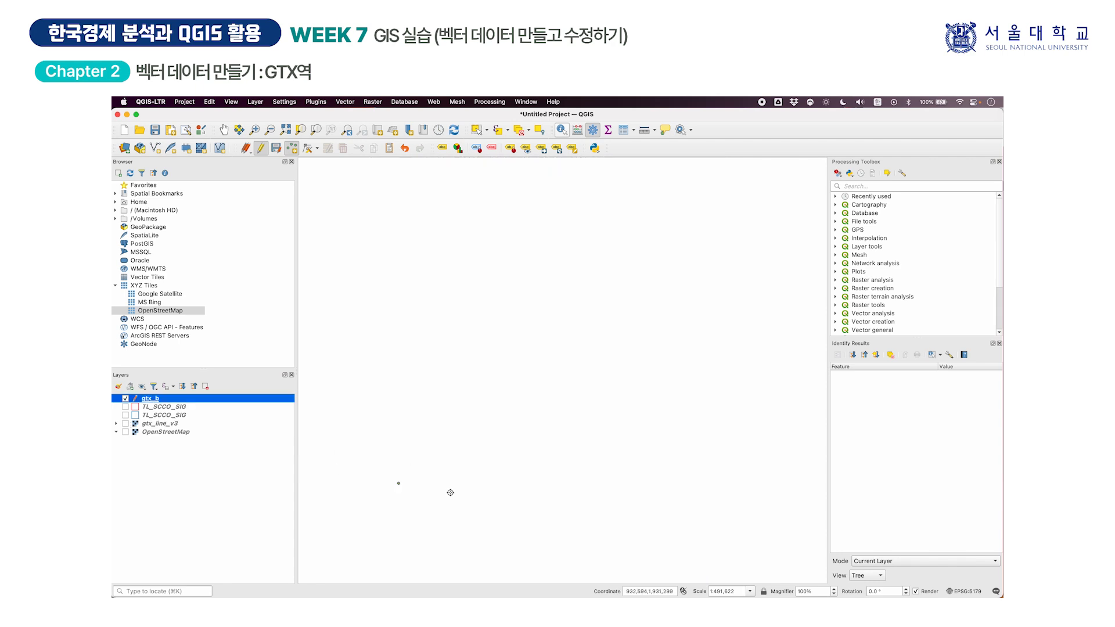
click(126, 423)
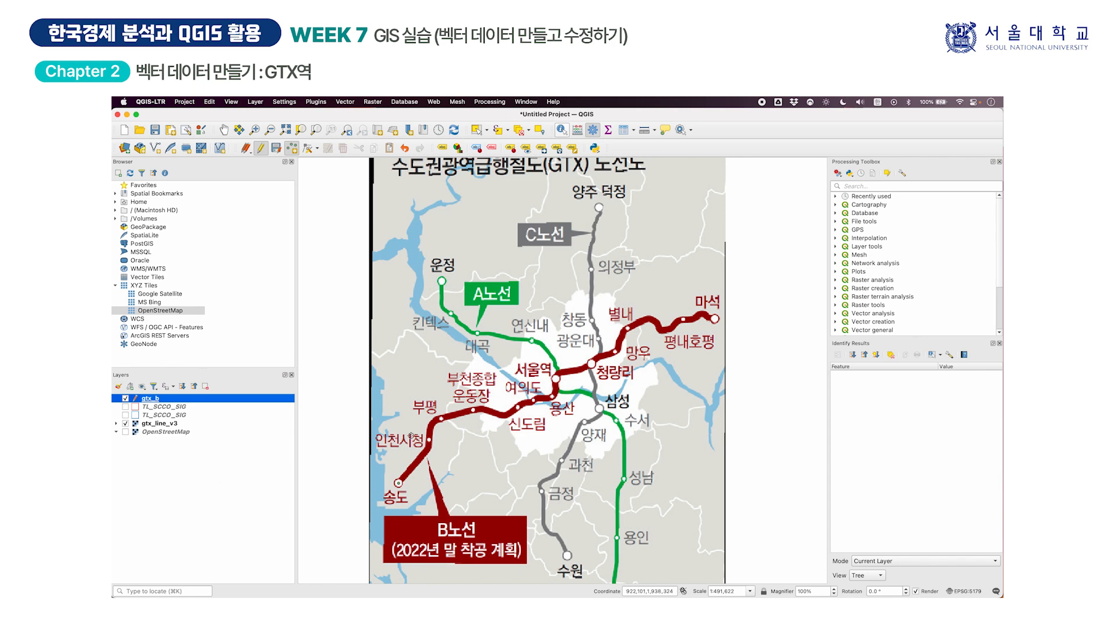
Step: Add a point on the 인천시청 station of the B line with id 2 and station_nm 인천시청
click(429, 440)
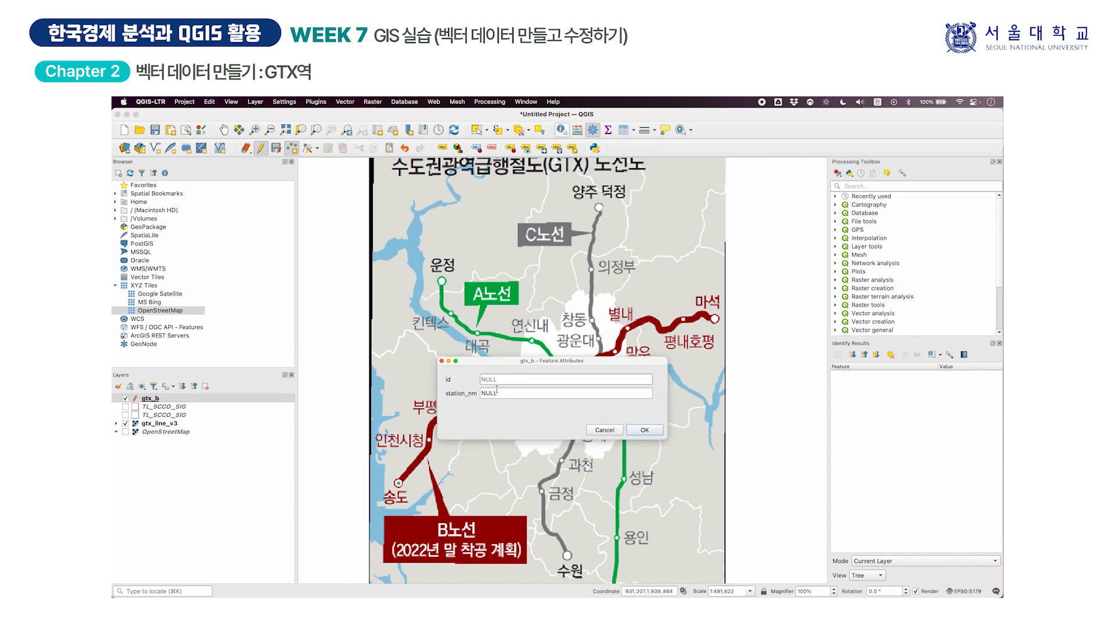
text(2)
key(Tab)
text(인천)
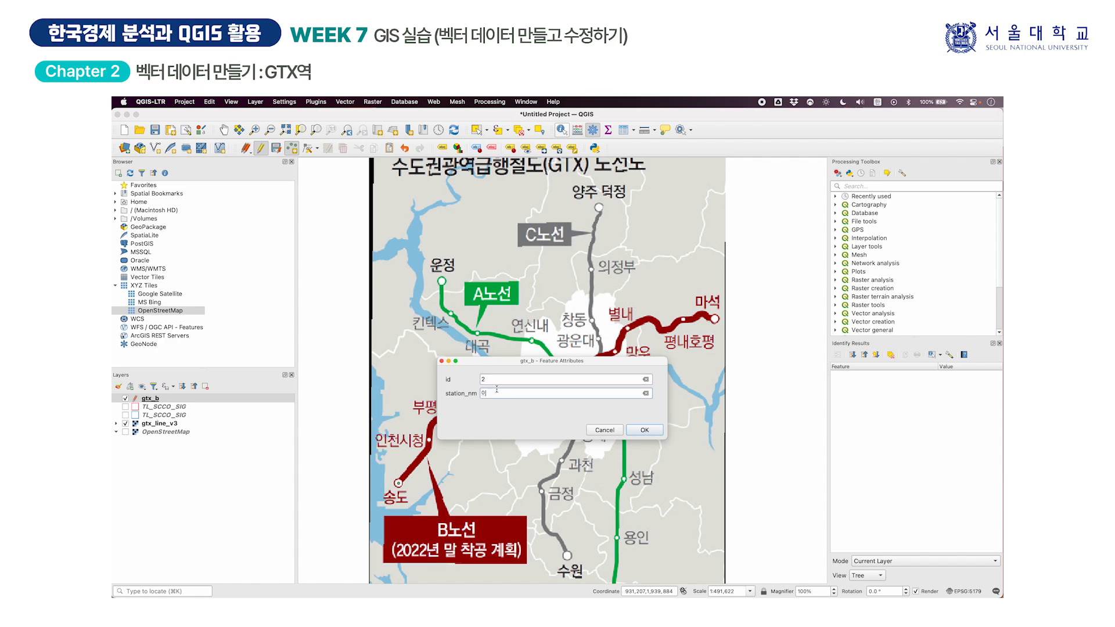
text(시청)
click(639, 429)
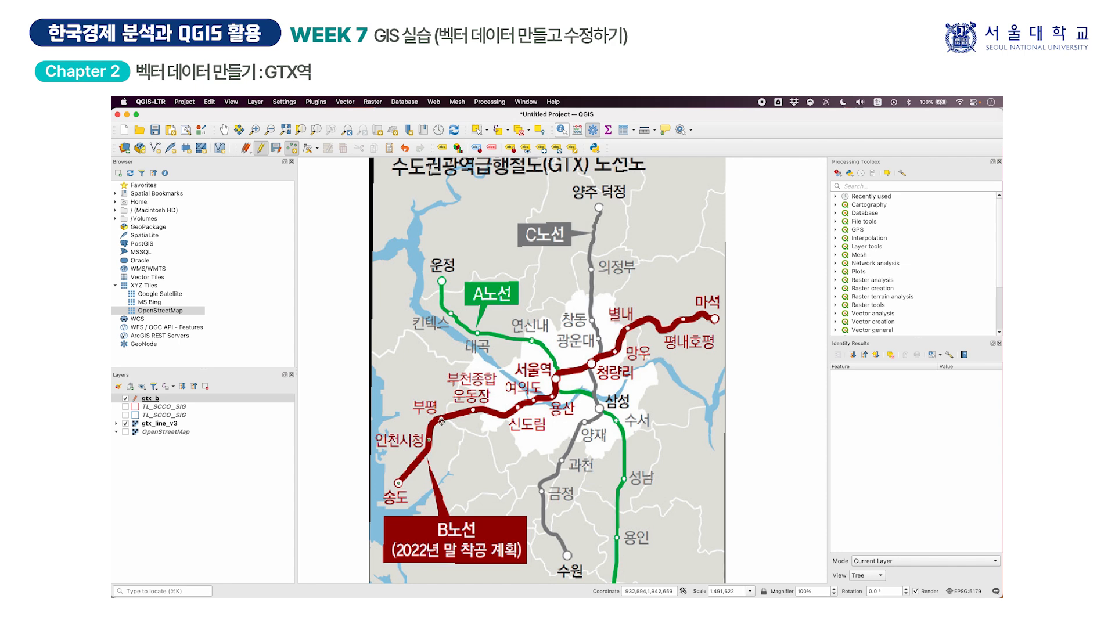
Step: Add a point on the 부평 station of the B line with id 3 and station_nm 부평
click(441, 418)
text(3)
click(521, 401)
text(부평)
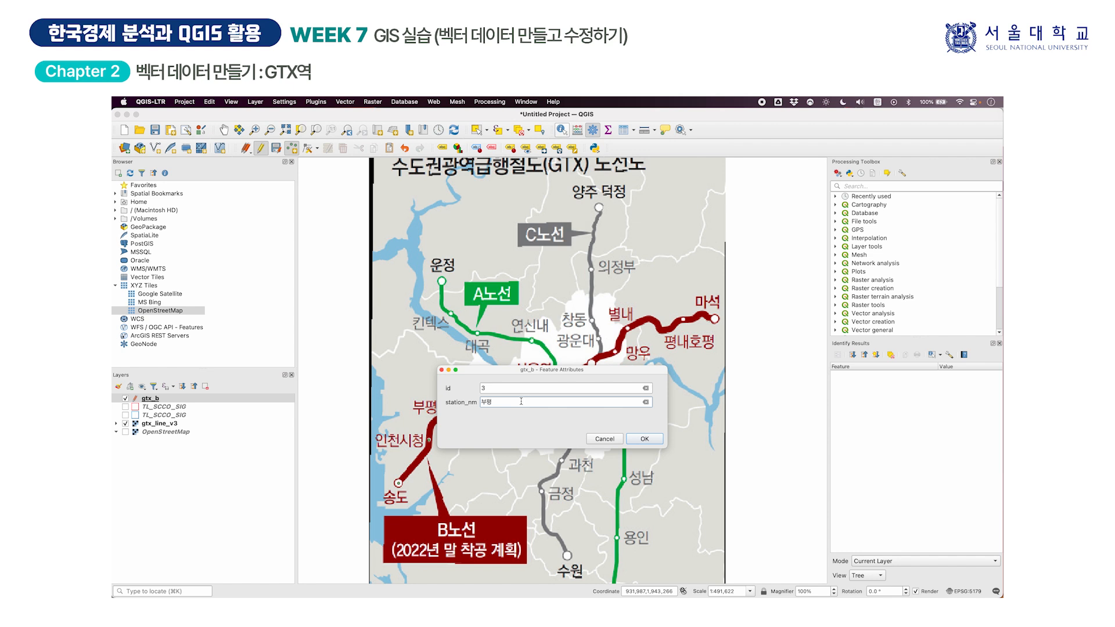
click(632, 440)
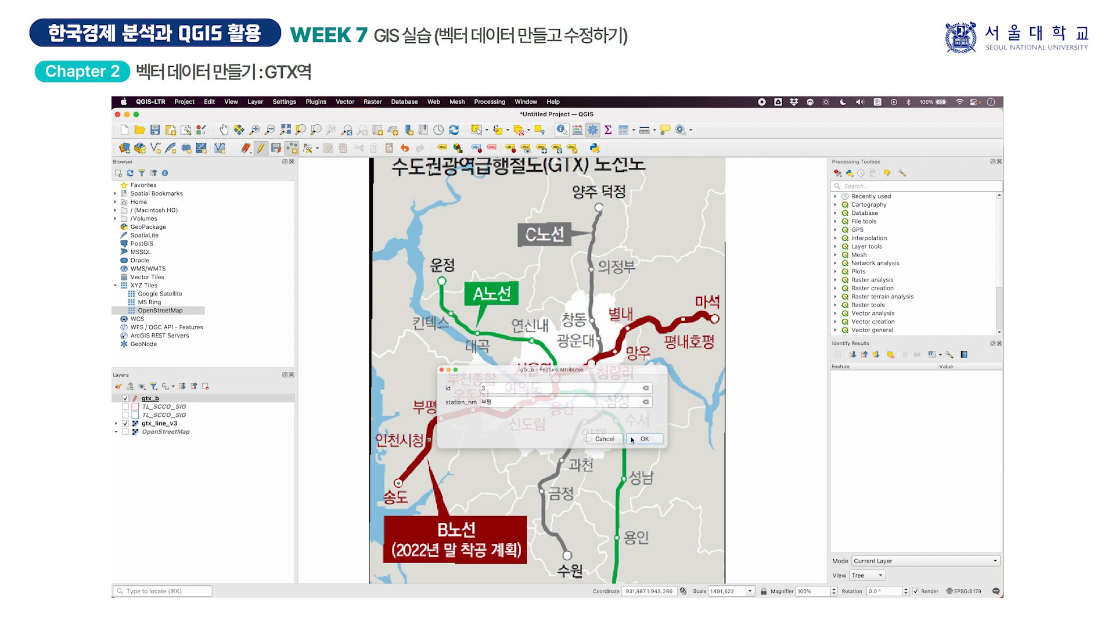
Step: Add a point on the 용산 station of the B line with id 4 and station_nm 용산
click(553, 398)
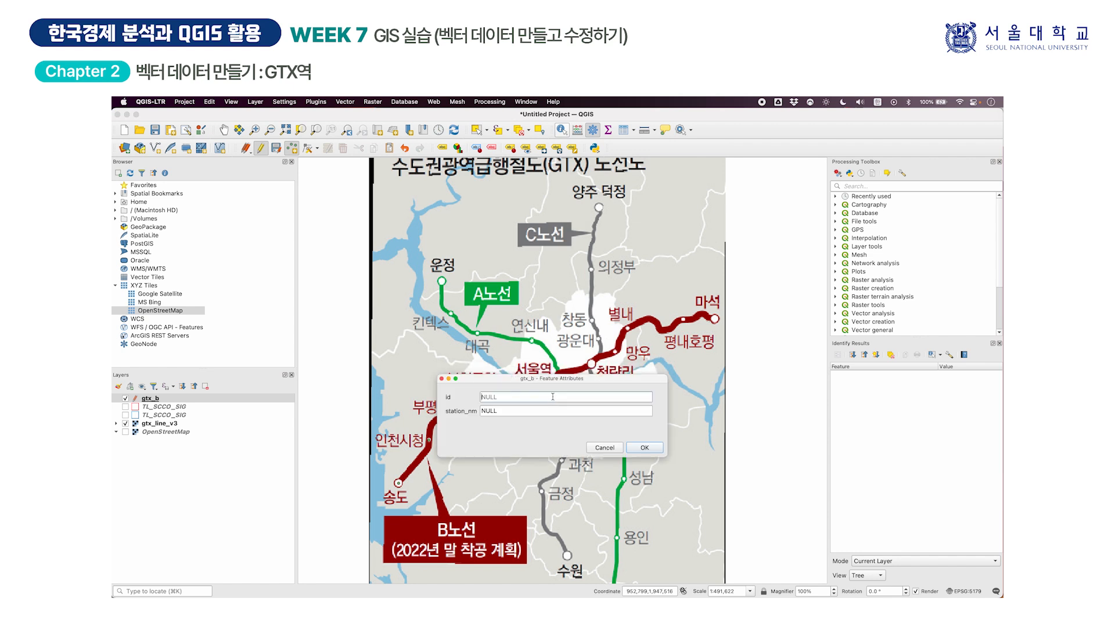
click(521, 411)
text(용산)
click(644, 448)
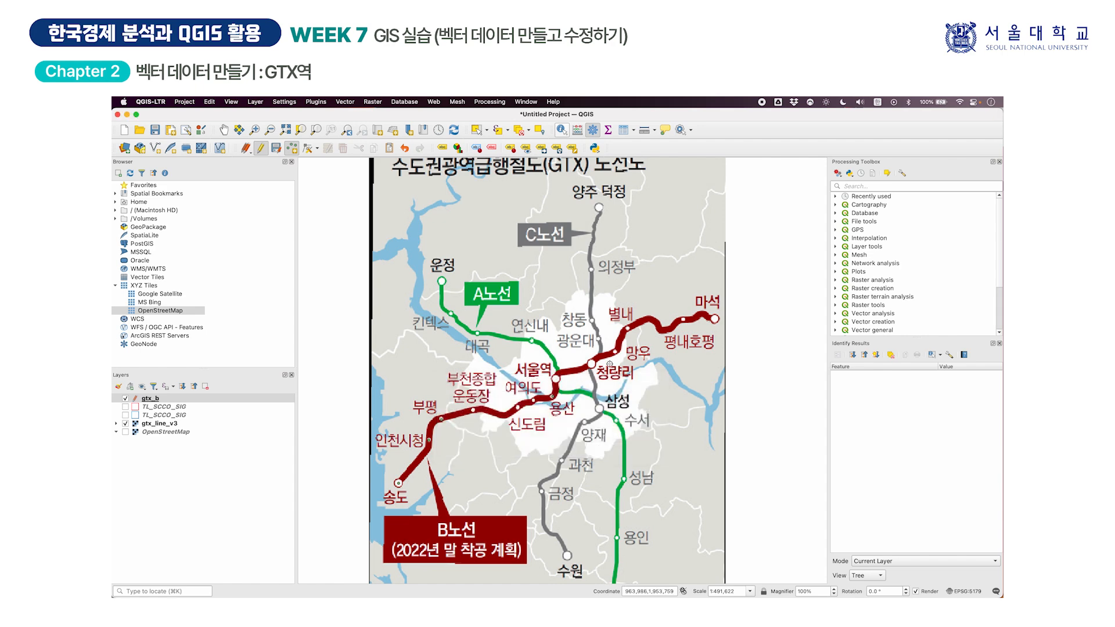
Step: Add a point on the 청량리 station of the B line with id 8 and station_nm 청량리
click(591, 365)
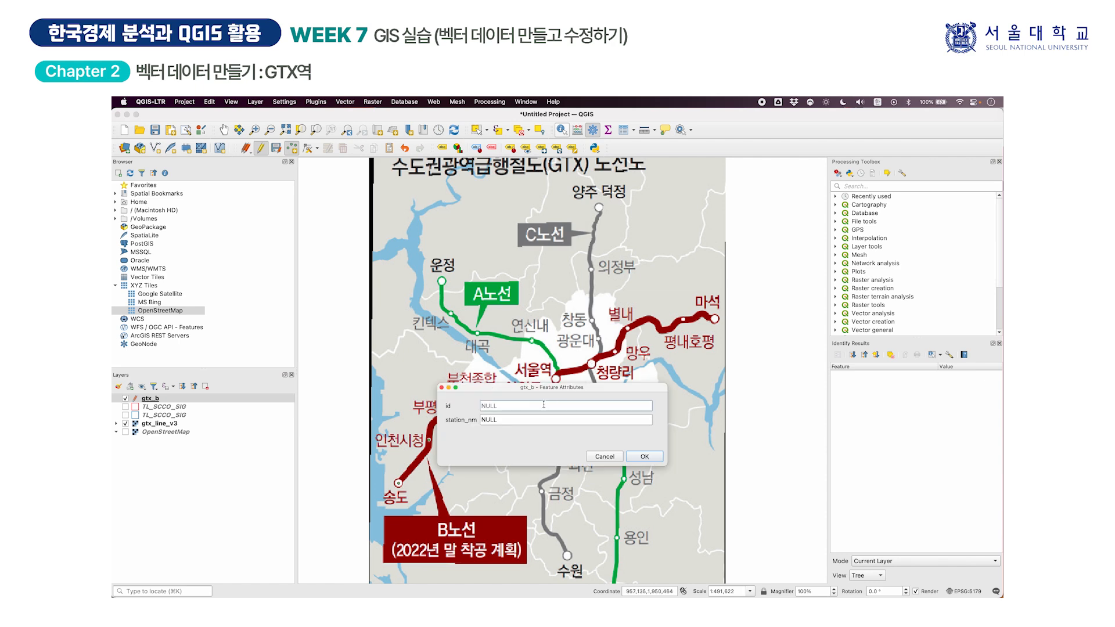
text(8)
key(Tab)
text(청량리)
click(637, 456)
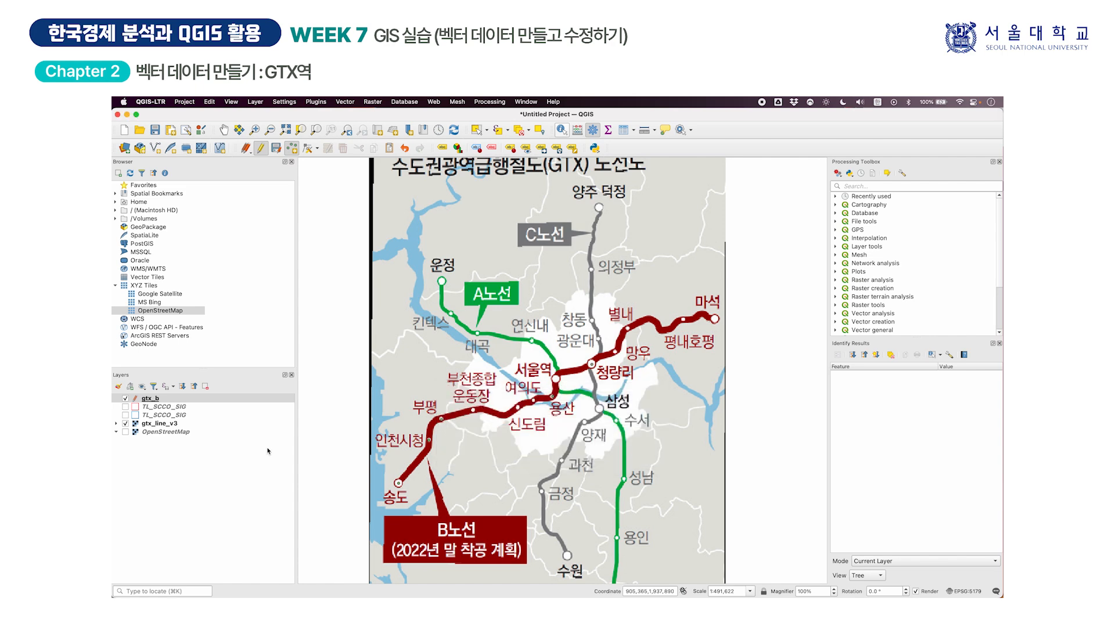
Step: With gtx_line_v3 hidden, save the gtx_b edits from its attribute table and turn off editing for the layer
click(126, 424)
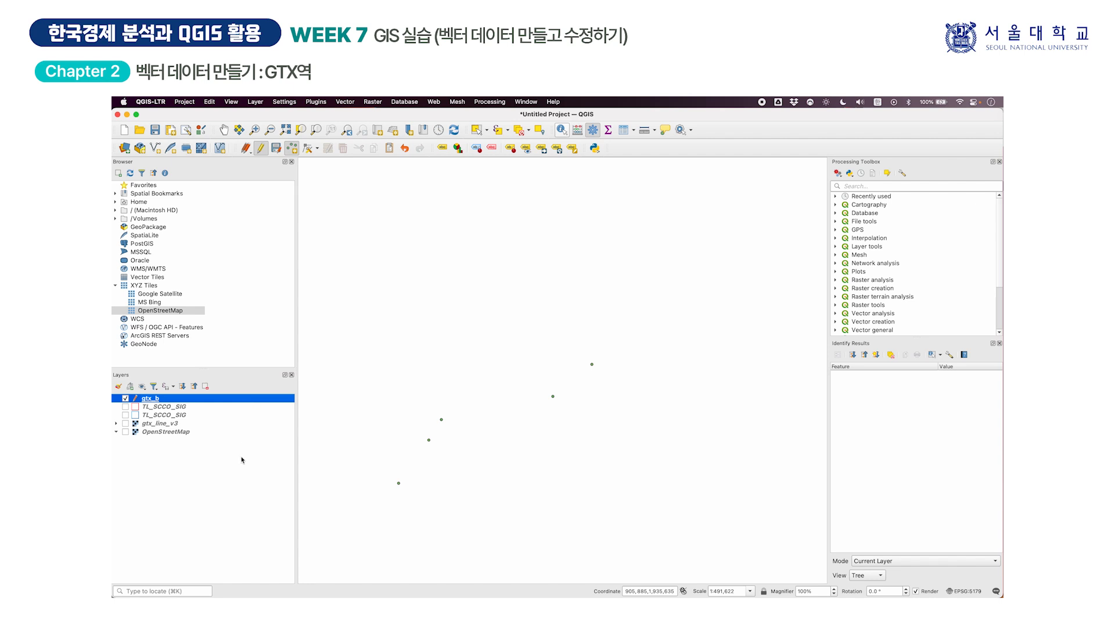
click(624, 132)
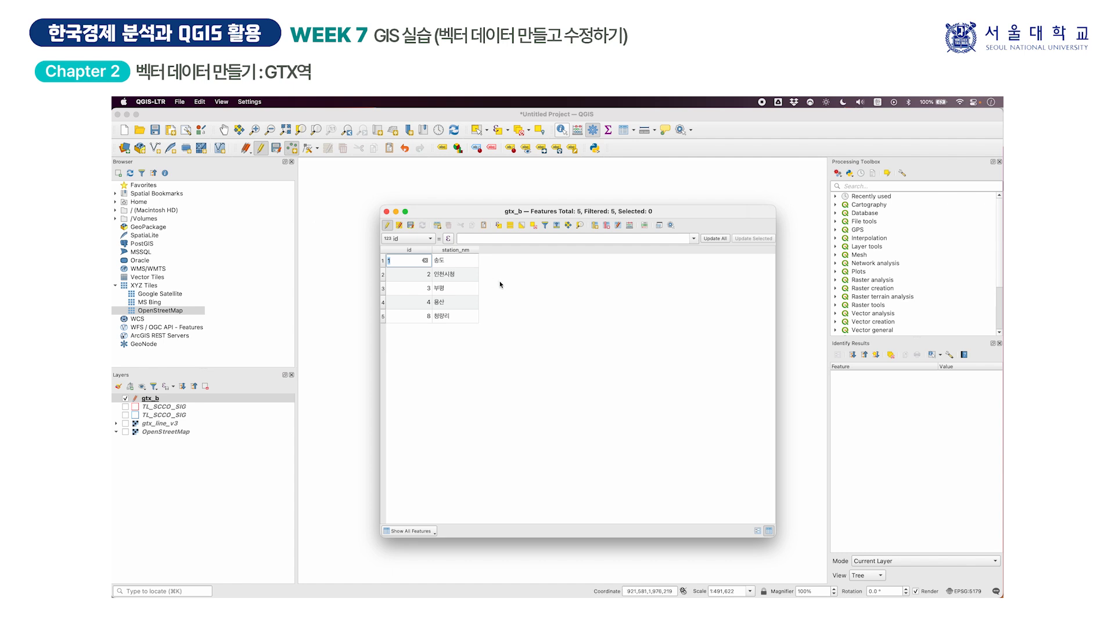
click(411, 227)
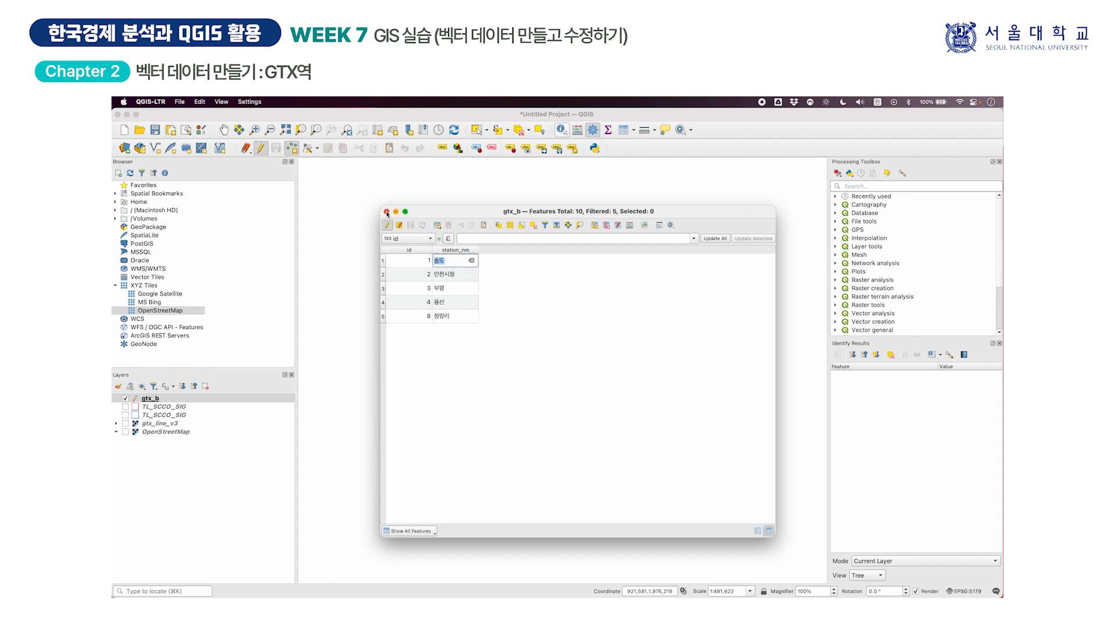
click(387, 212)
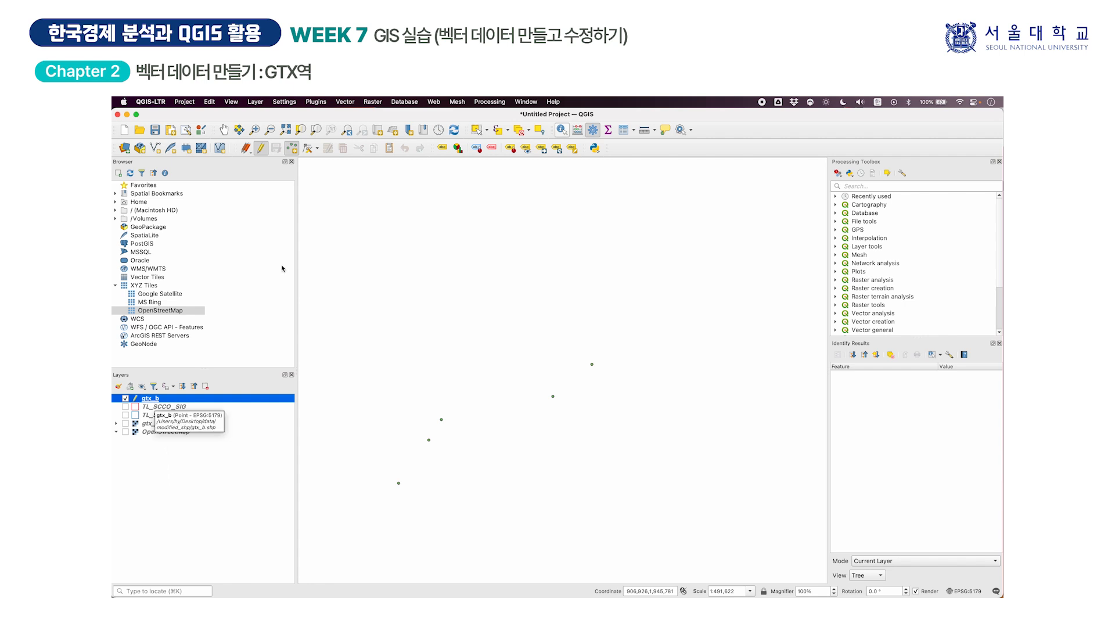
click(260, 152)
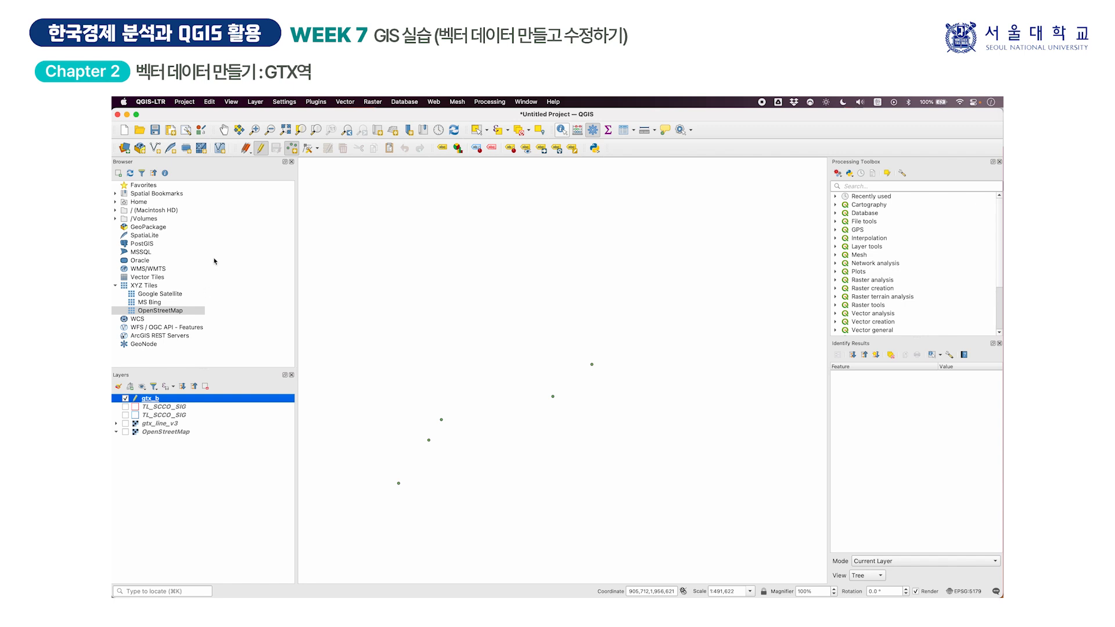
click(262, 149)
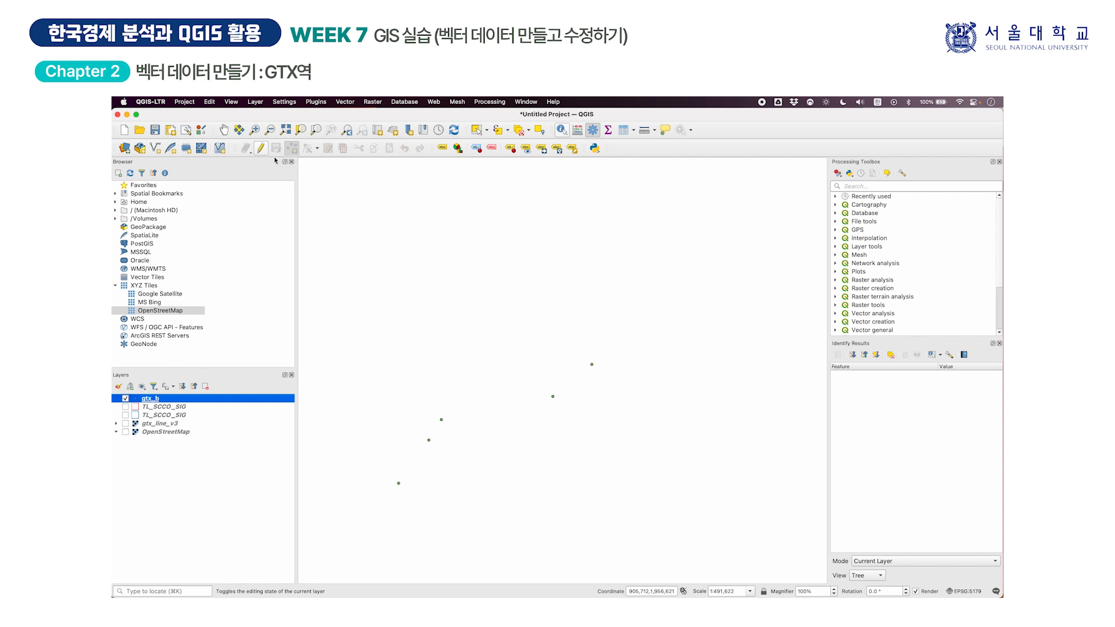
Step: Show the gtx_line_v3 map and hide it again to compare the saved gtx_b points with the stations
right_click(152, 401)
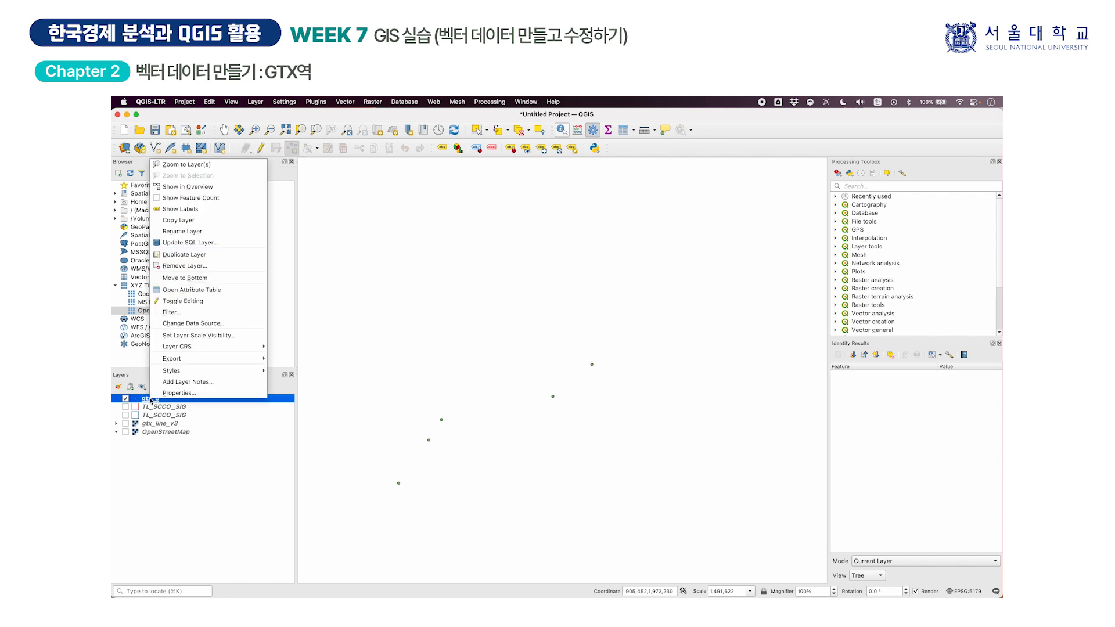
click(142, 401)
click(126, 424)
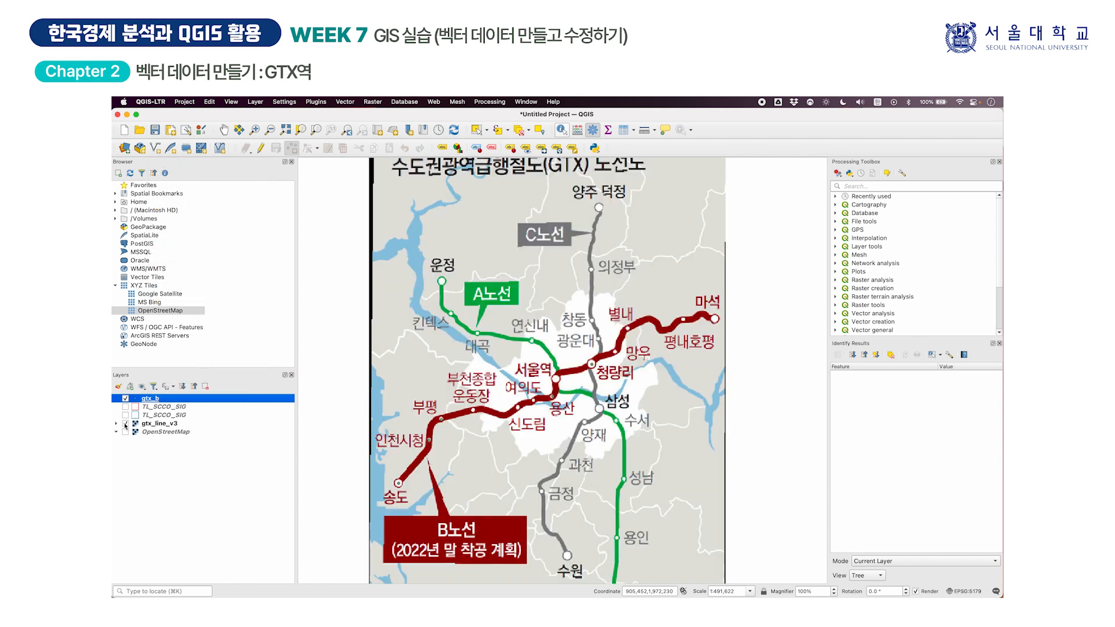
click(125, 425)
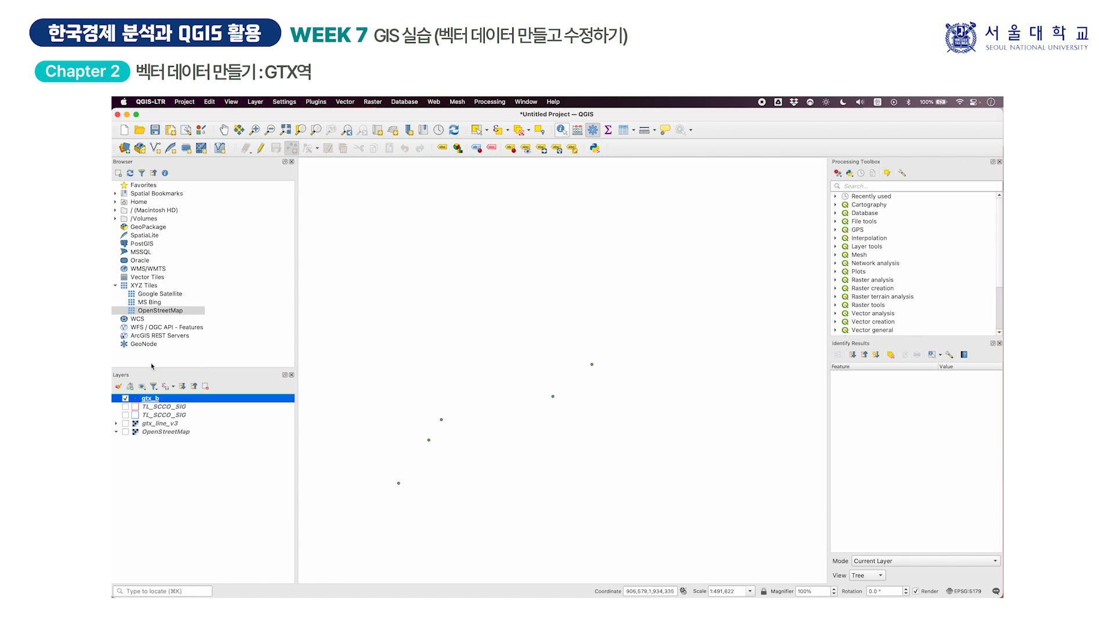
Step: Change the gtx_b layer's point symbol to a red starburst marker in its layer properties
click(224, 129)
scroll(438, 437, up, 1)
drag(498, 423, 497, 428)
double_click(154, 399)
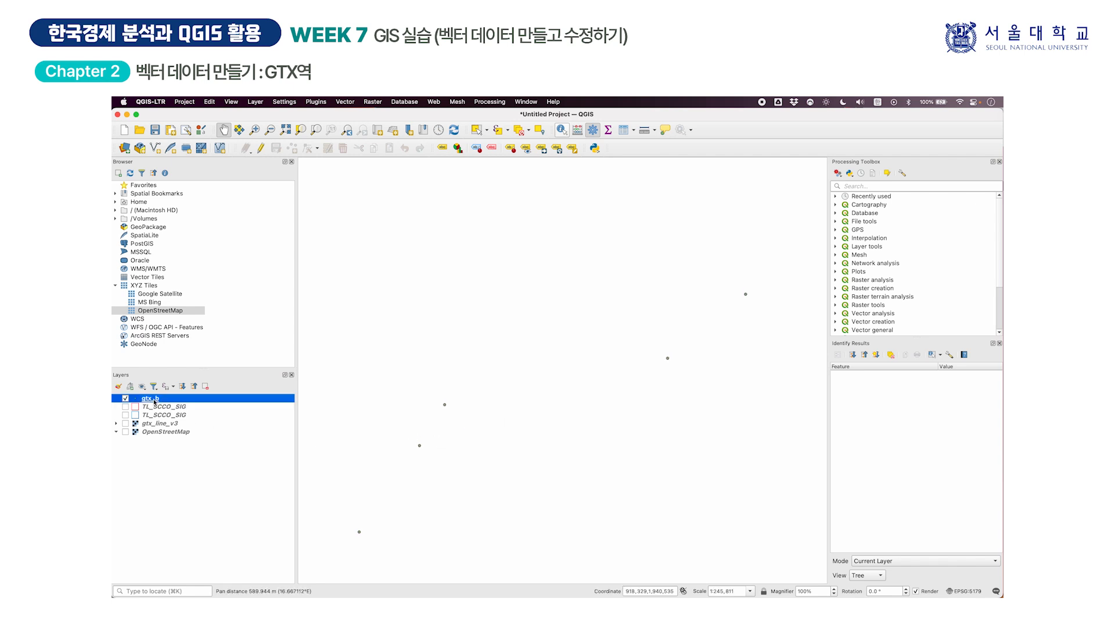
click(461, 437)
click(721, 520)
Step: Check the red gtx_b points against the gtx_line_v3 map, and replace that map with the OpenStreetMap base layer
click(126, 424)
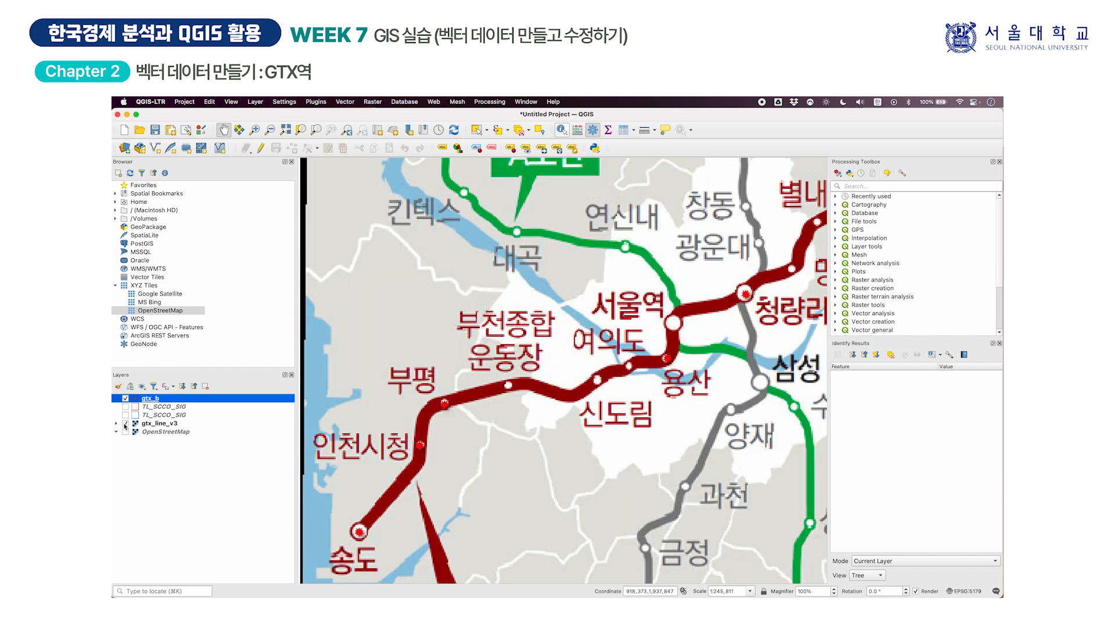
click(126, 424)
click(125, 432)
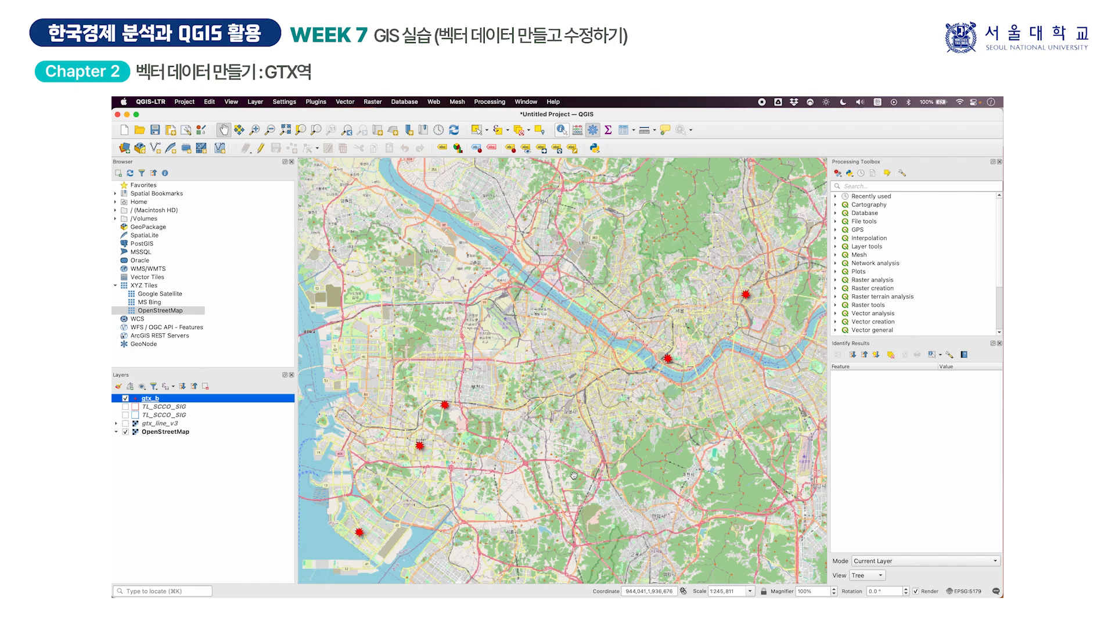